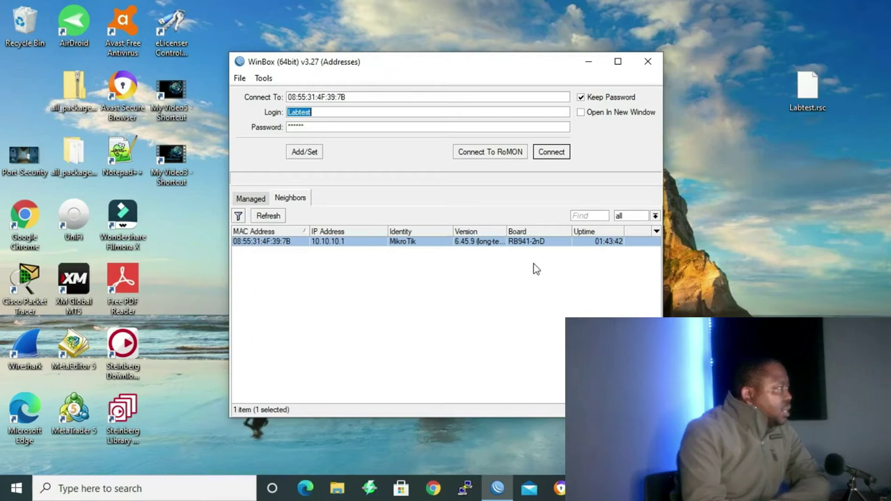
# Connect to the router at 10.10.10.1 and add a new bridge named bridge1
pyautogui.click(328, 247)
pyautogui.click(552, 153)
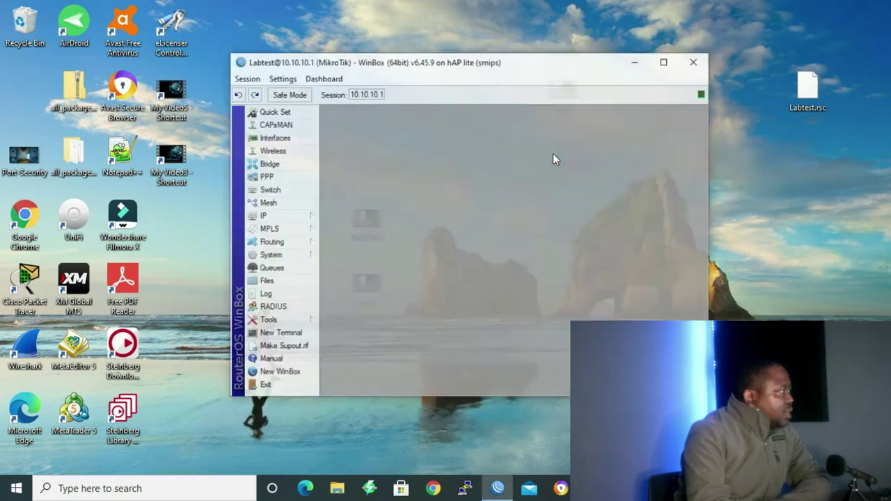
pyautogui.click(282, 164)
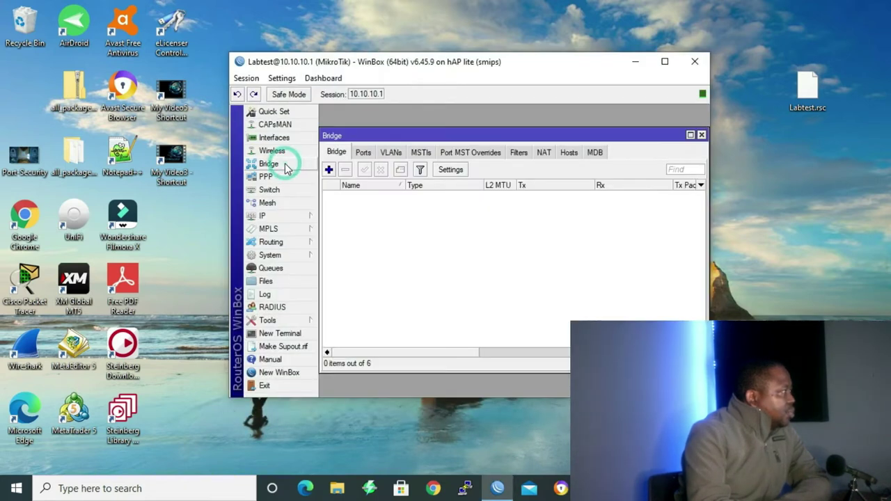
pyautogui.click(328, 170)
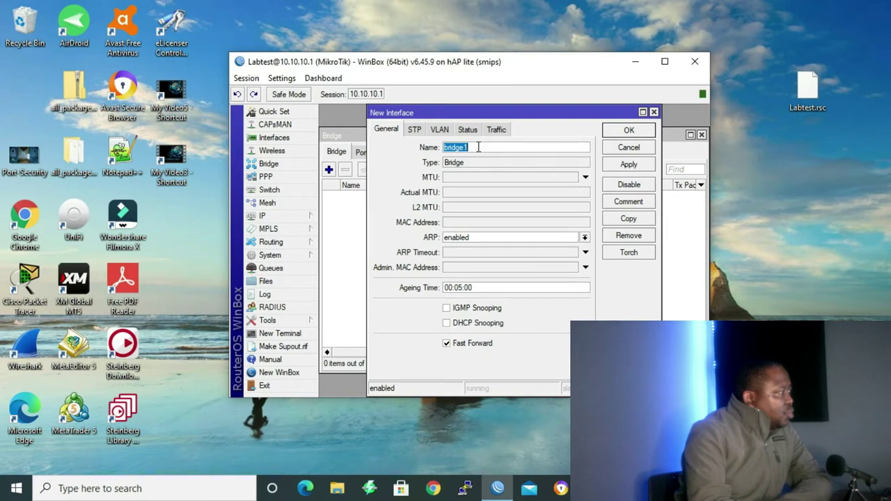
pyautogui.click(634, 132)
pyautogui.click(371, 197)
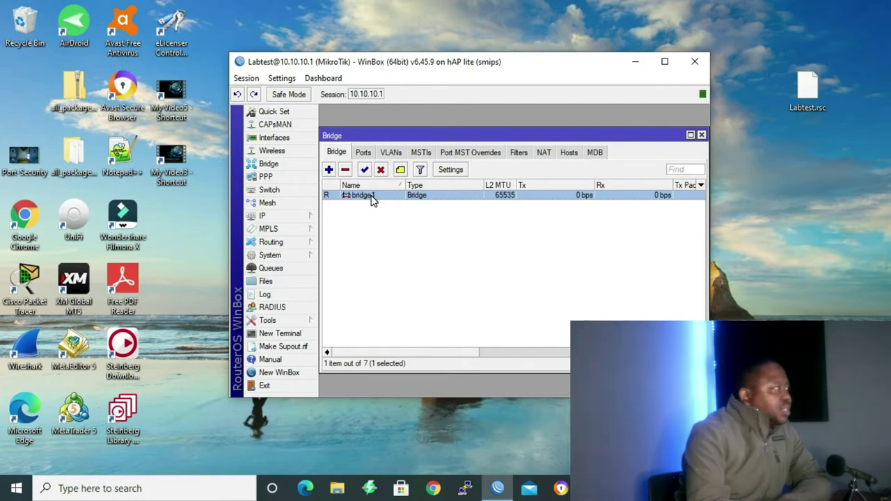
# Add wlan1 and ether2 as ports of bridge1
pyautogui.click(363, 153)
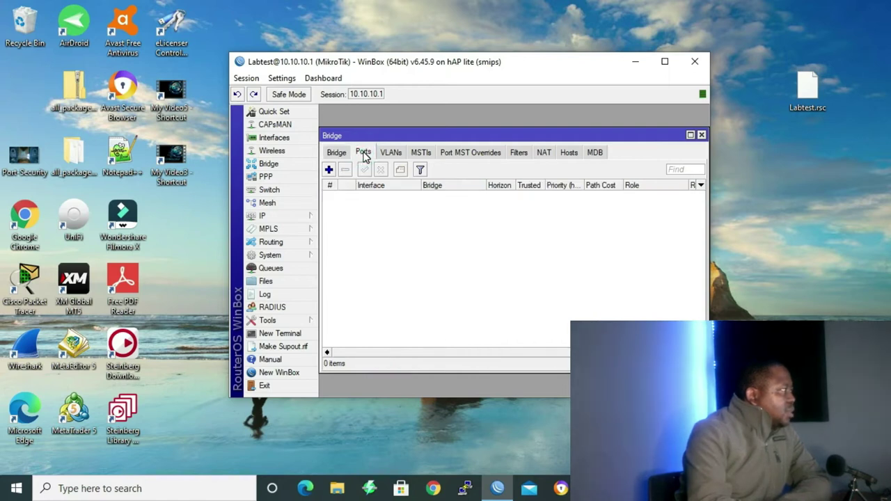
pyautogui.click(329, 170)
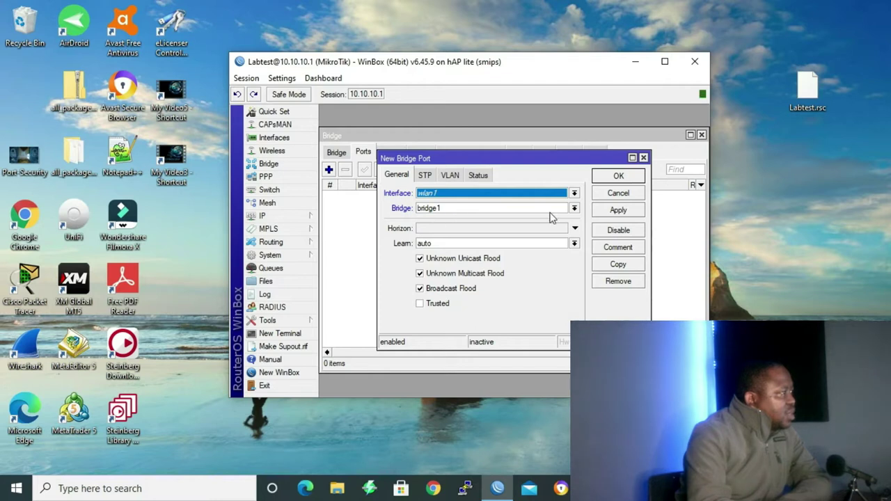
pyautogui.click(620, 178)
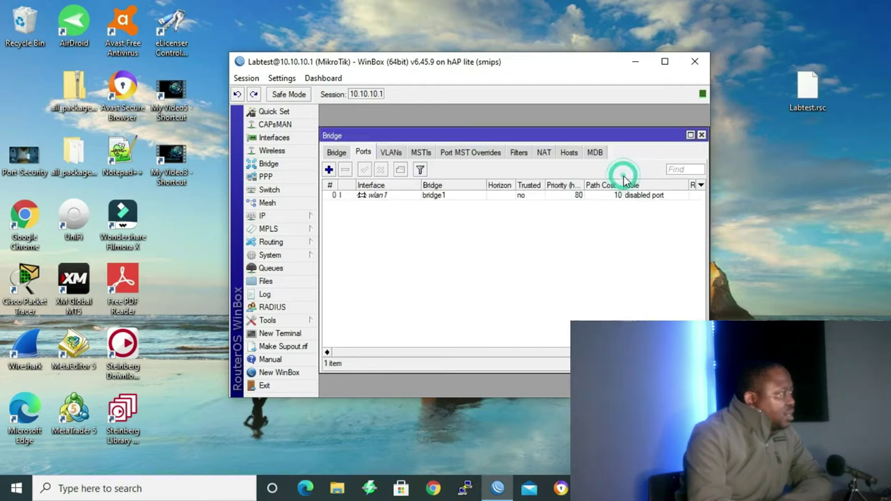
pyautogui.click(329, 170)
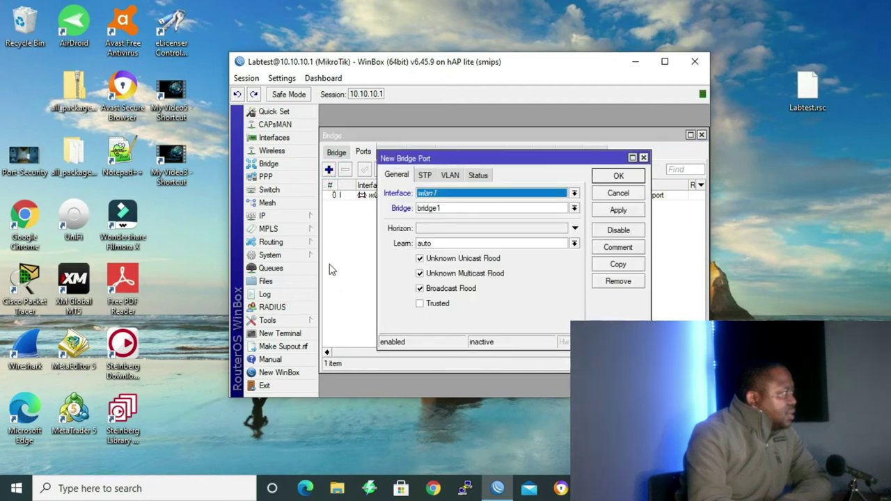
pyautogui.click(575, 197)
pyautogui.click(484, 230)
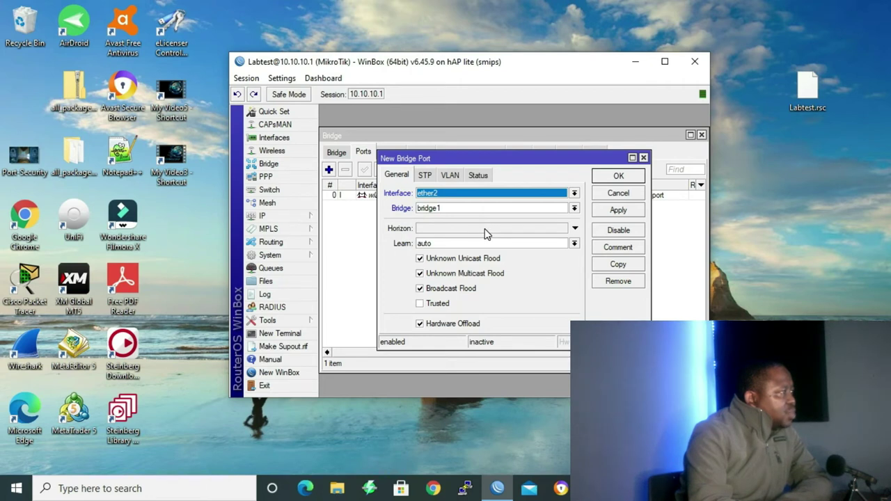
pyautogui.click(618, 176)
# Add ether3 and ether4 as ports of bridge1
pyautogui.click(574, 193)
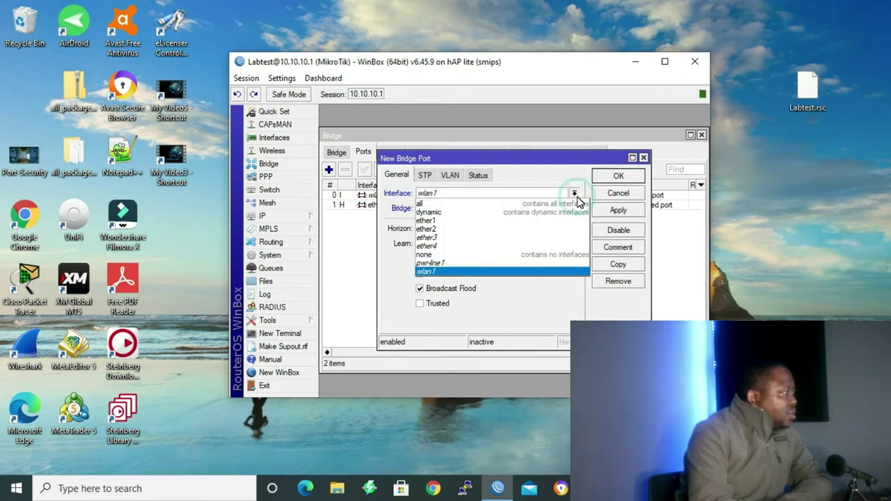
pyautogui.click(477, 238)
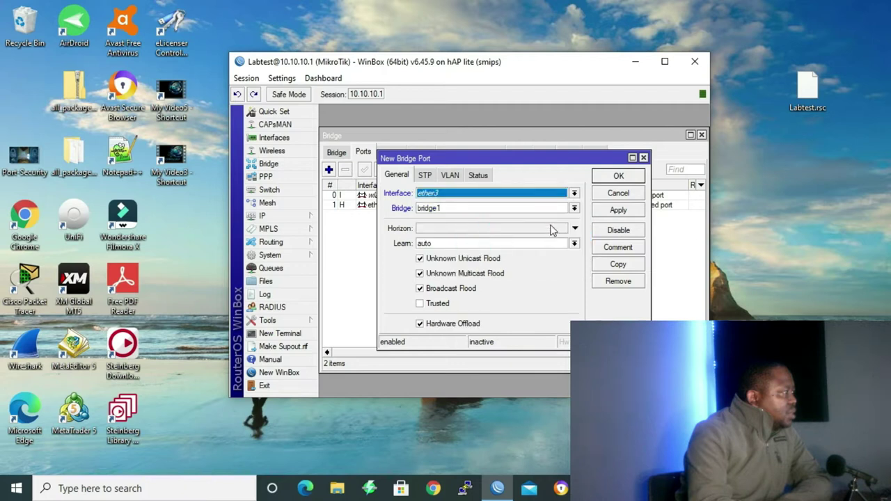
pyautogui.click(626, 176)
pyautogui.click(329, 169)
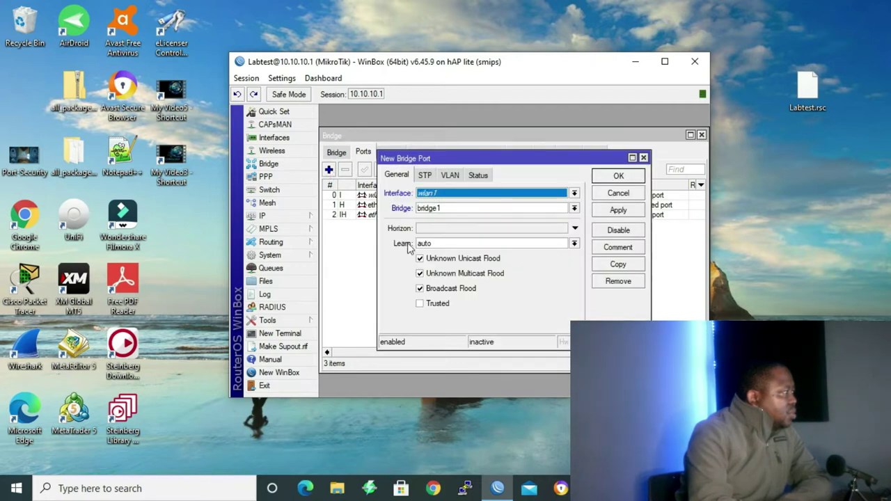
pyautogui.click(574, 193)
pyautogui.click(472, 248)
pyautogui.click(618, 176)
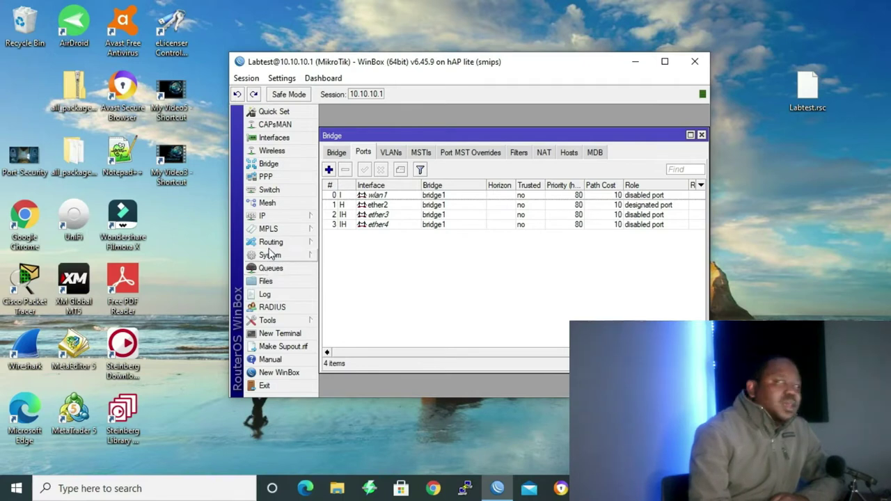
# Create a DHCP client on ether1 and enable it so it leases 10.10.100.64
pyautogui.click(279, 220)
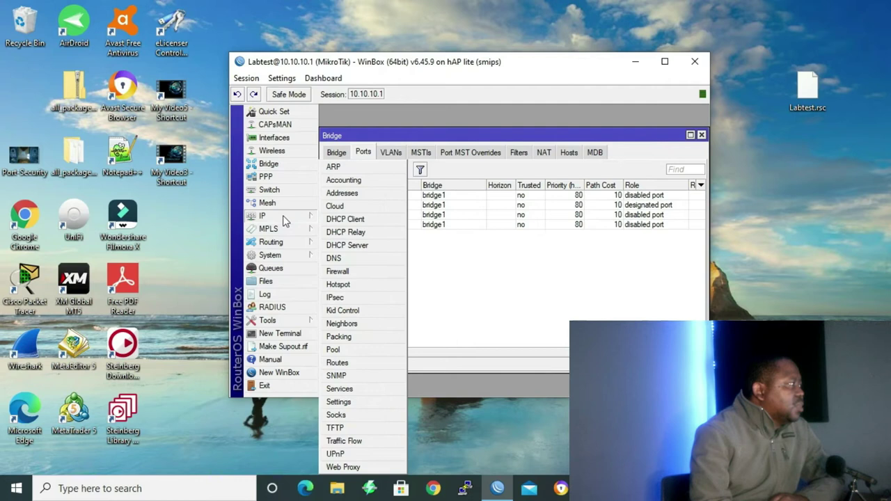
pyautogui.click(379, 225)
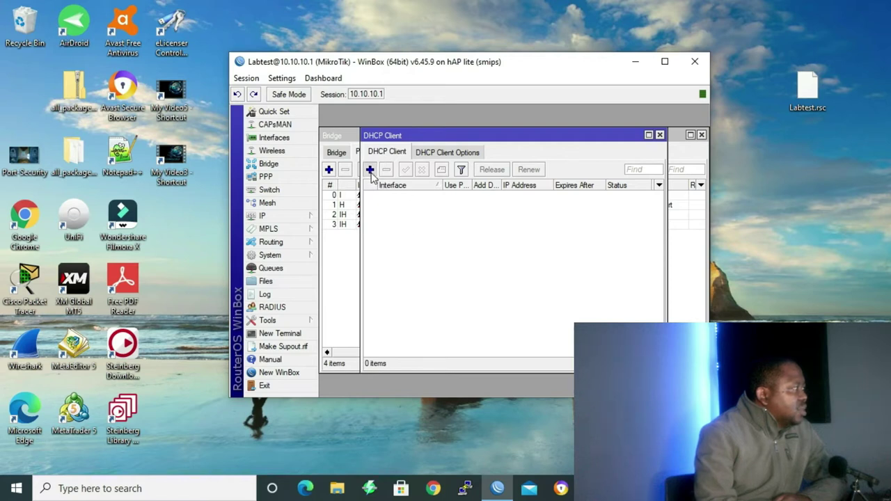
pyautogui.click(370, 169)
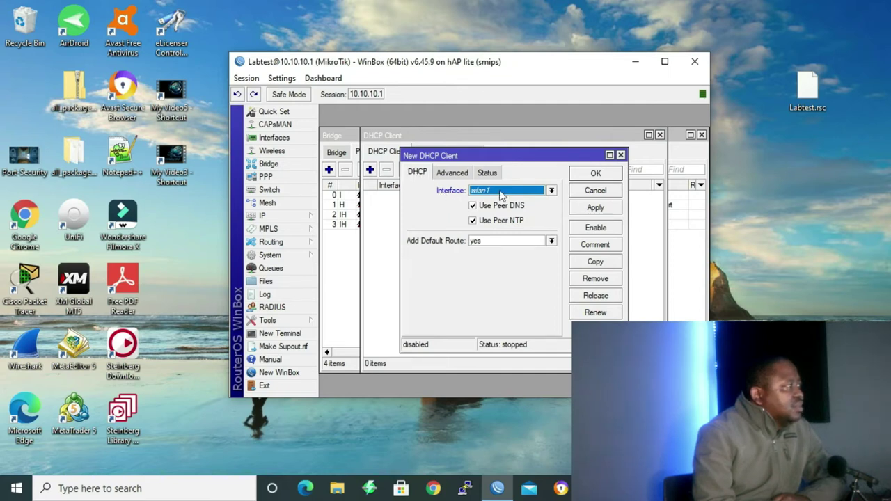
pyautogui.click(551, 192)
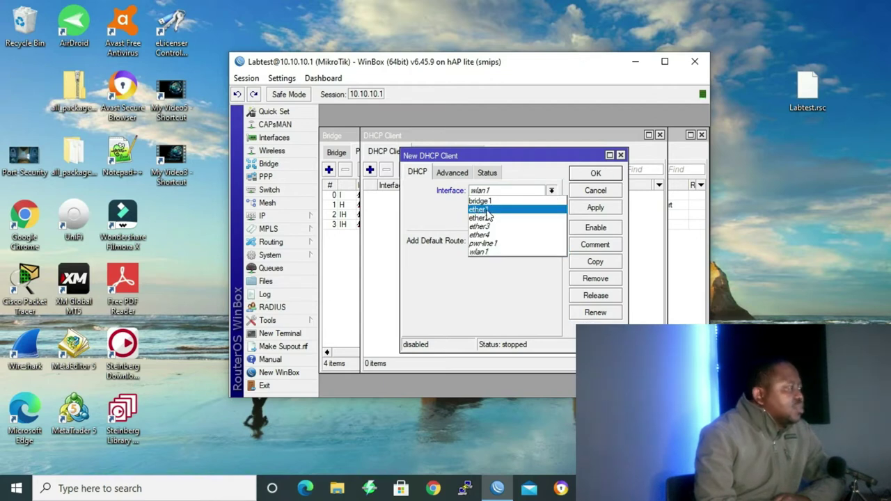
pyautogui.click(486, 209)
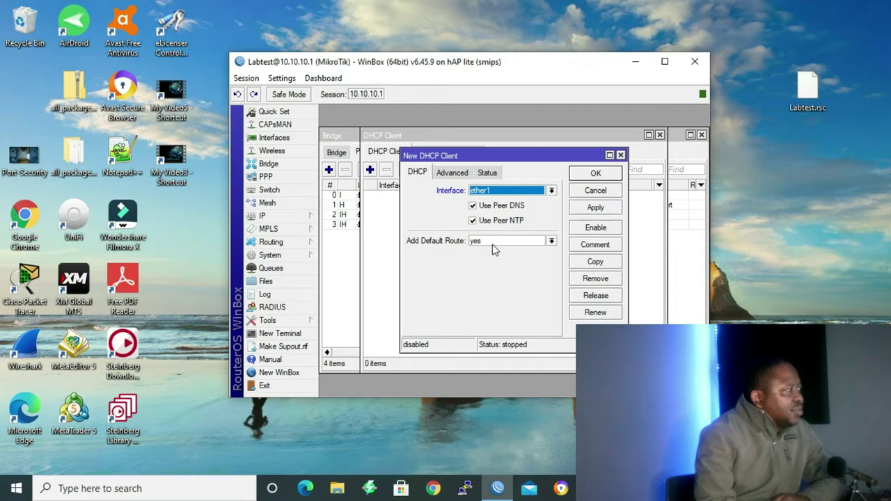
pyautogui.click(597, 173)
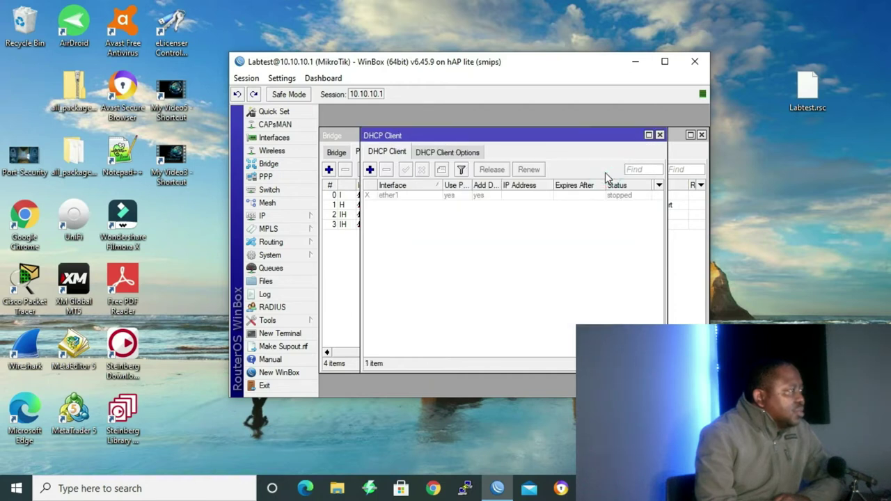
pyautogui.click(390, 195)
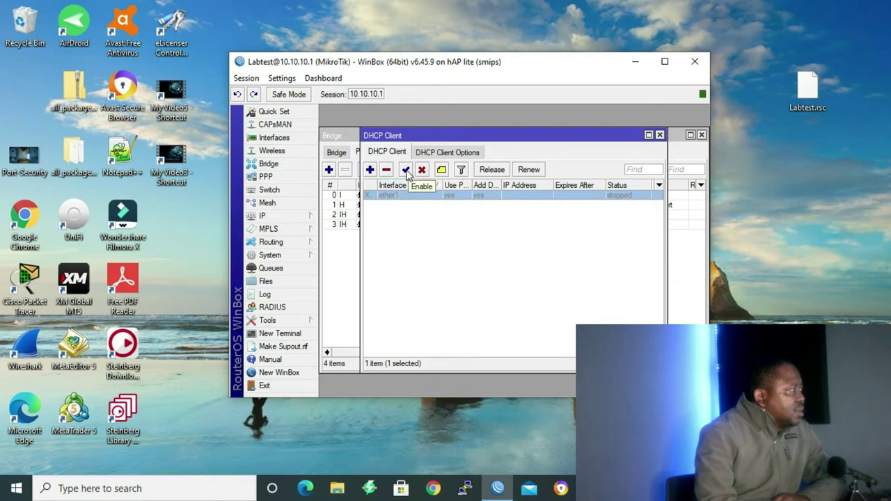
pyautogui.click(405, 171)
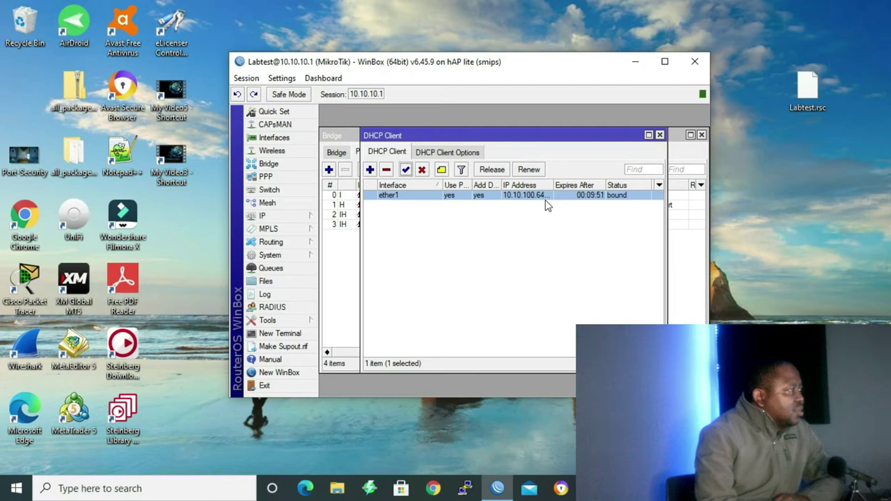
# Ping 8.8.8.8 from the router, getting 9 of 9 replies, then close the Ping window
pyautogui.click(292, 322)
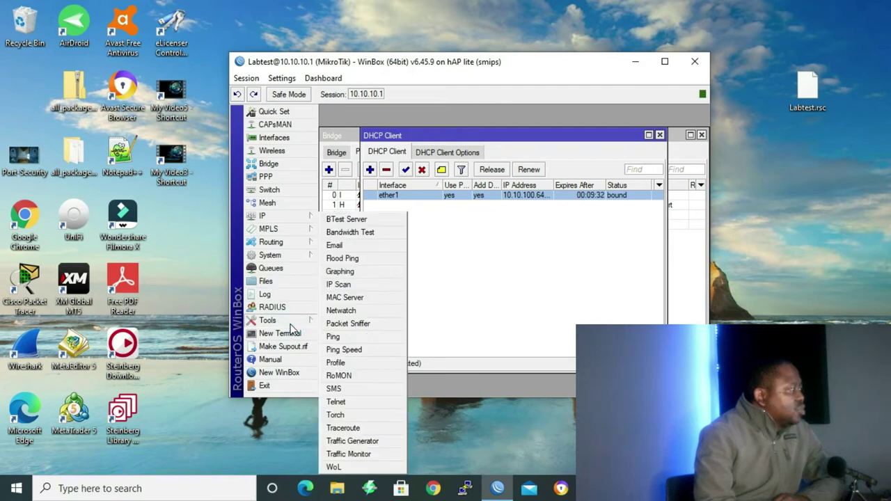
pyautogui.click(333, 336)
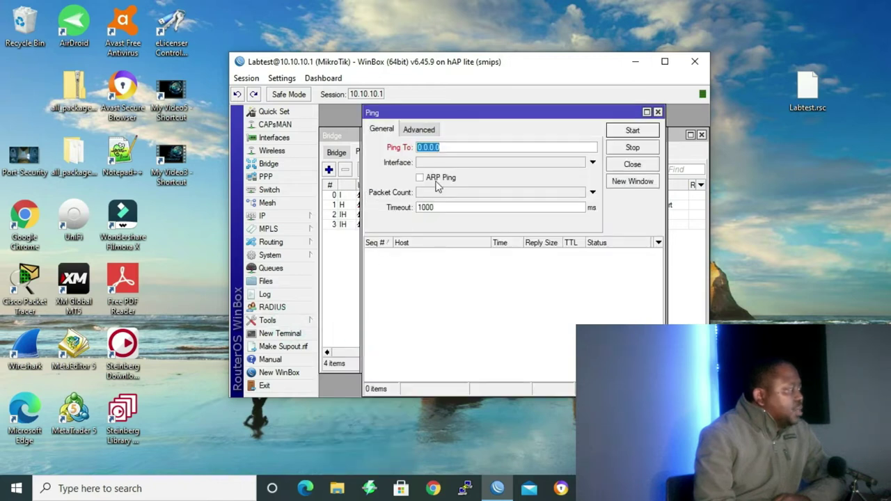
pyautogui.write('8')
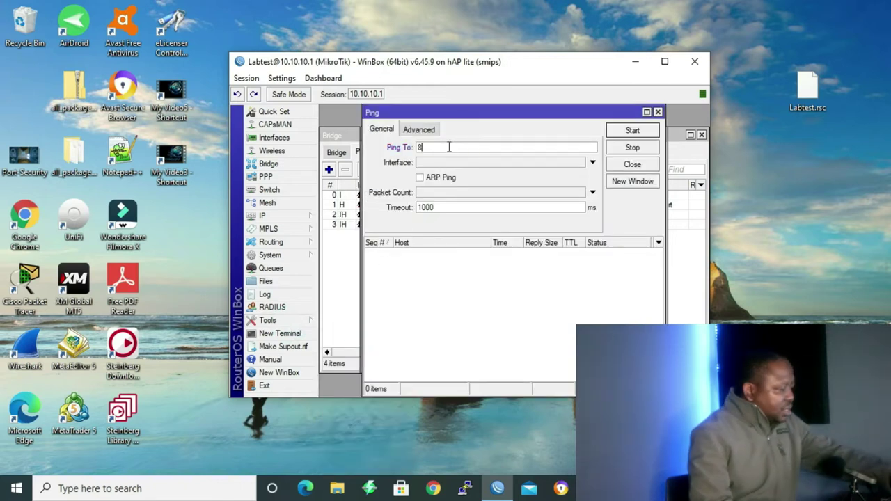
pyautogui.write('.8.8.')
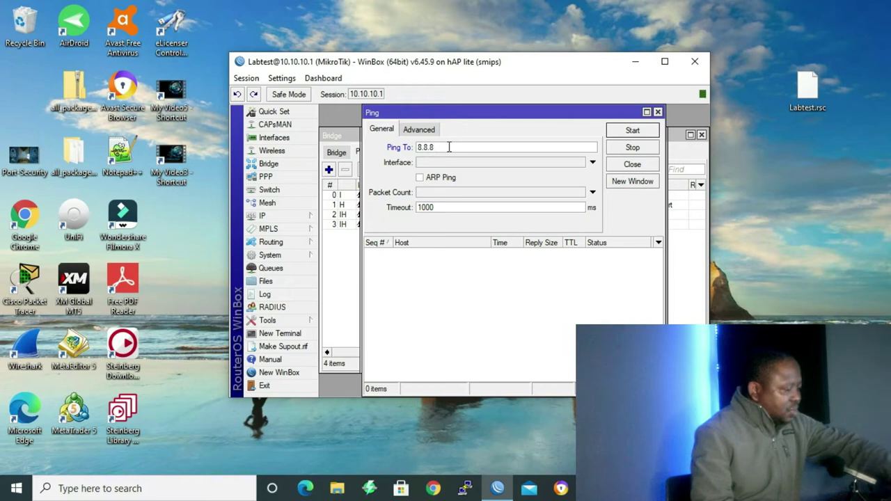
pyautogui.write('8')
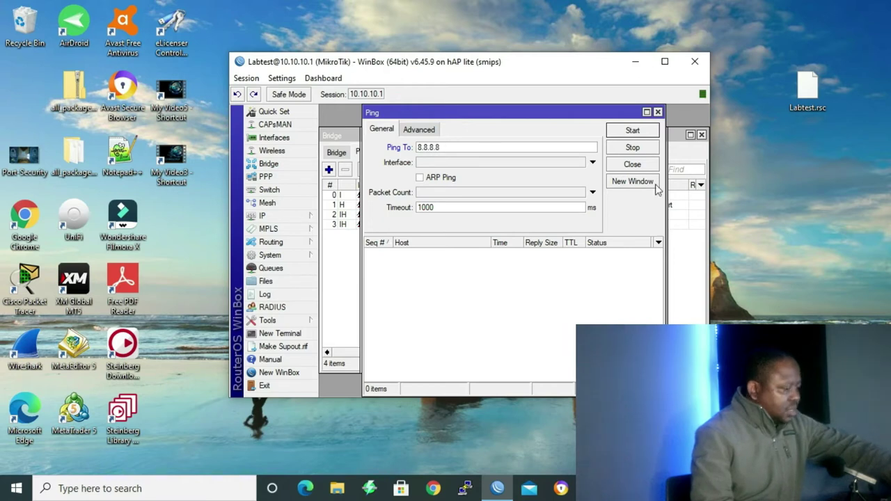
pyautogui.click(639, 131)
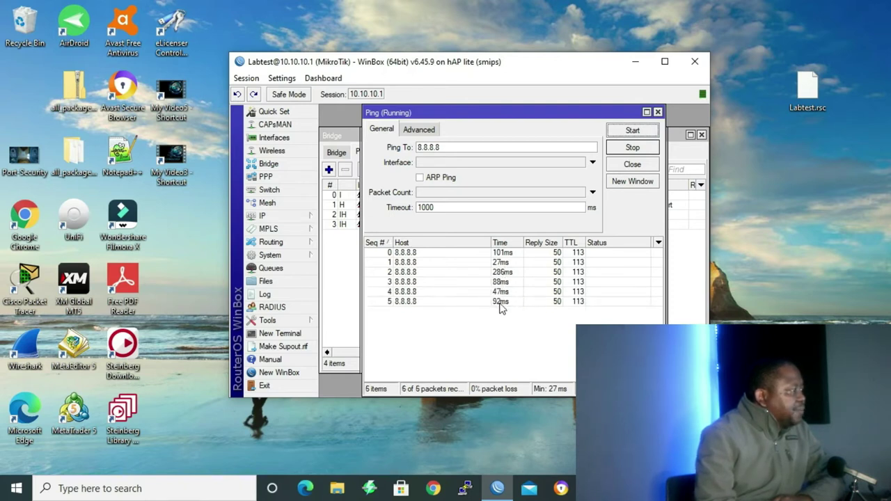
pyautogui.click(631, 149)
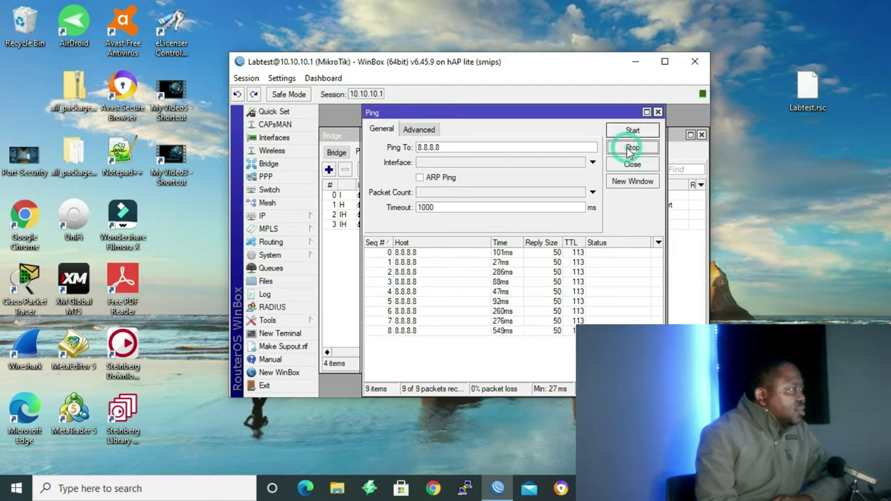
pyautogui.click(657, 113)
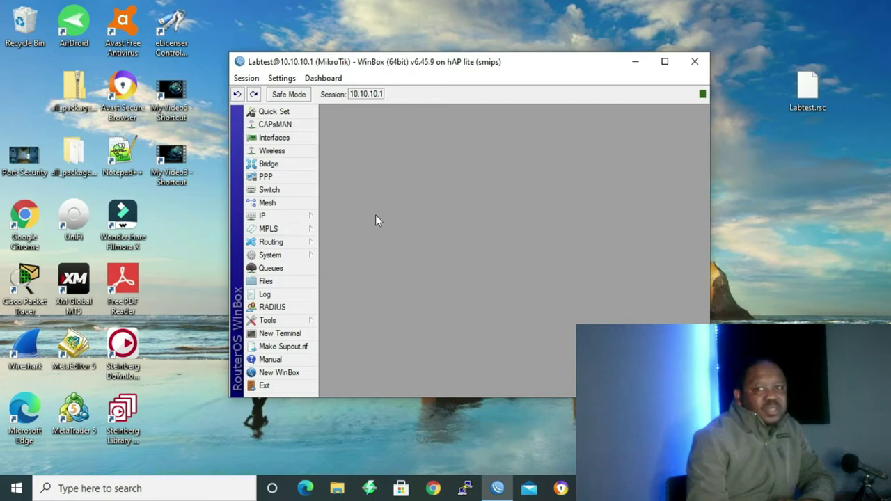
# Start the DHCP Server setup wizard with bridge1 as the server interface
pyautogui.click(274, 216)
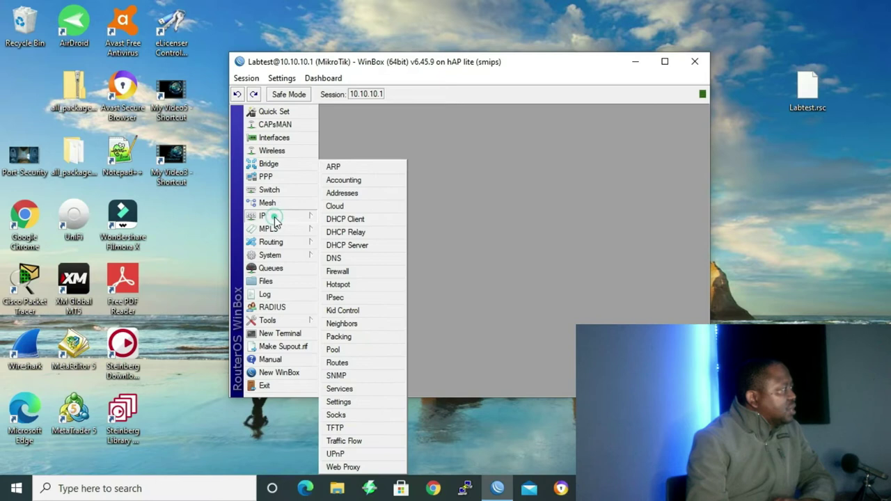
pyautogui.click(348, 245)
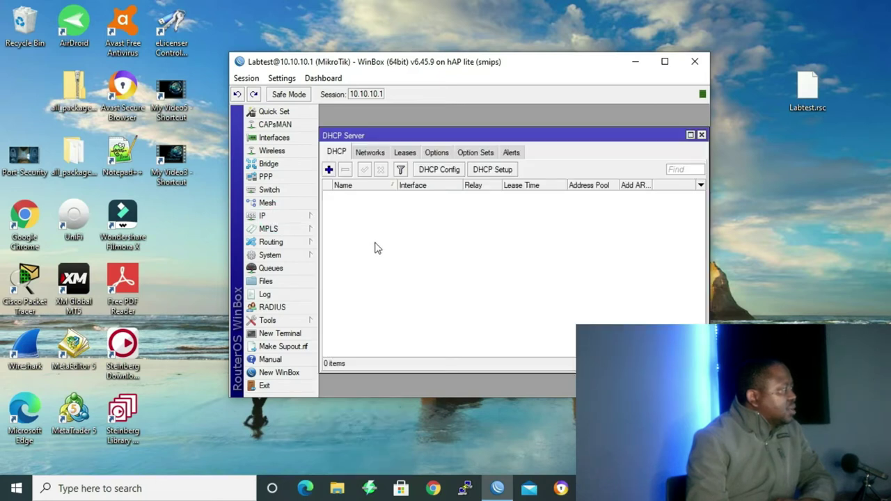
pyautogui.click(492, 170)
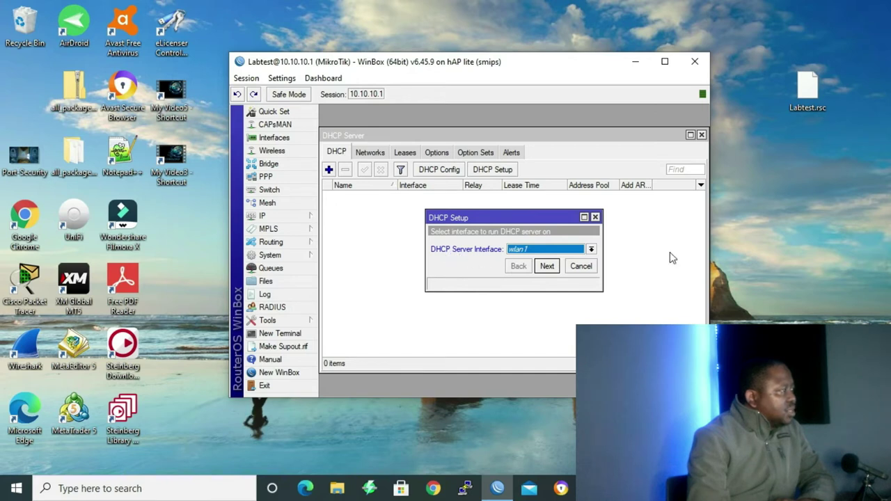
pyautogui.click(591, 251)
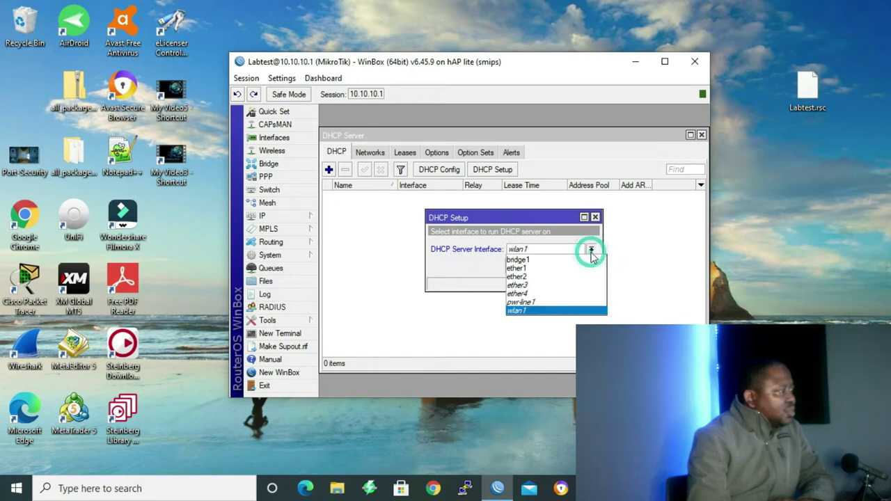
pyautogui.click(538, 261)
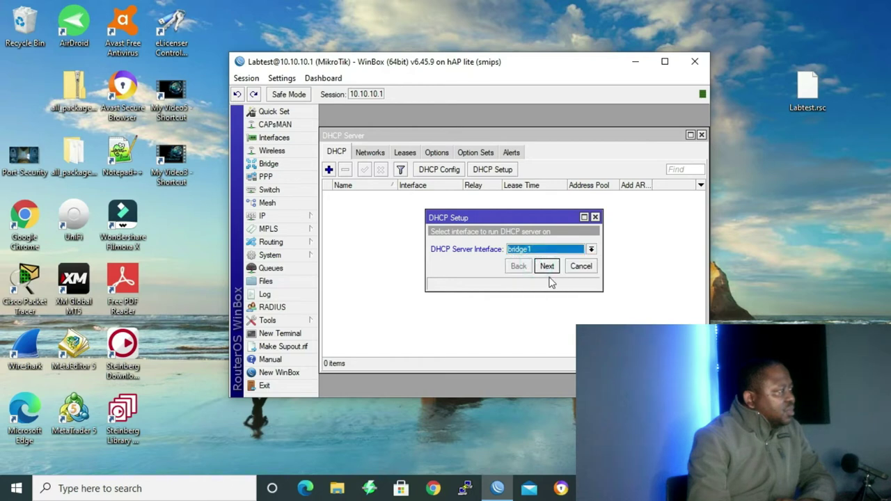
pyautogui.click(547, 268)
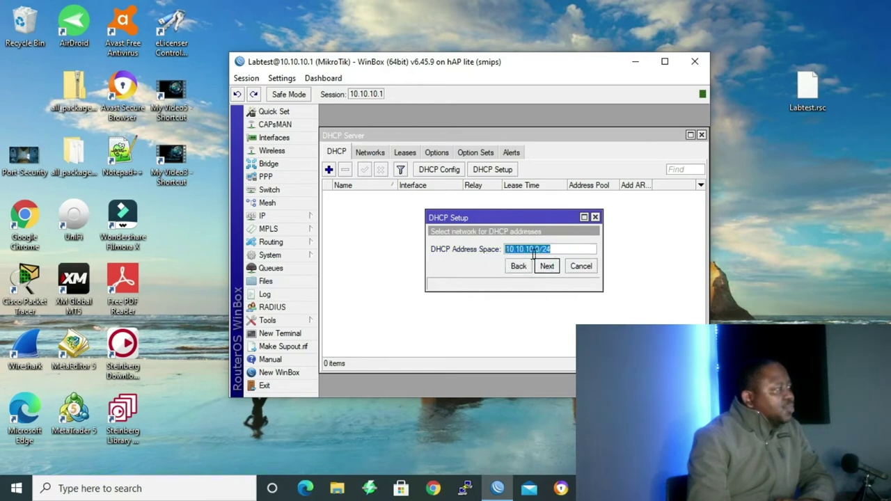
# Accept 10.10.10.0/24, gateway 10.10.10.1, pool 10.10.10.2–10.10.10.254, default DNS and 00:10:00 lease
pyautogui.click(546, 268)
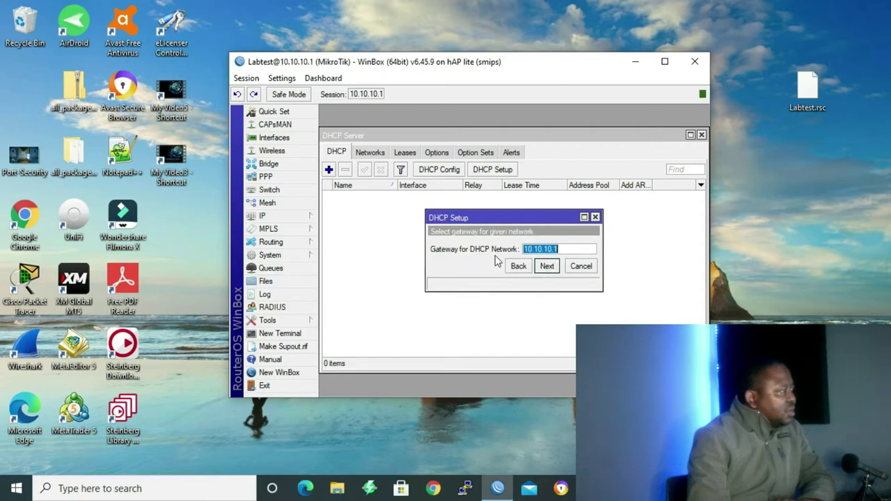
pyautogui.click(554, 272)
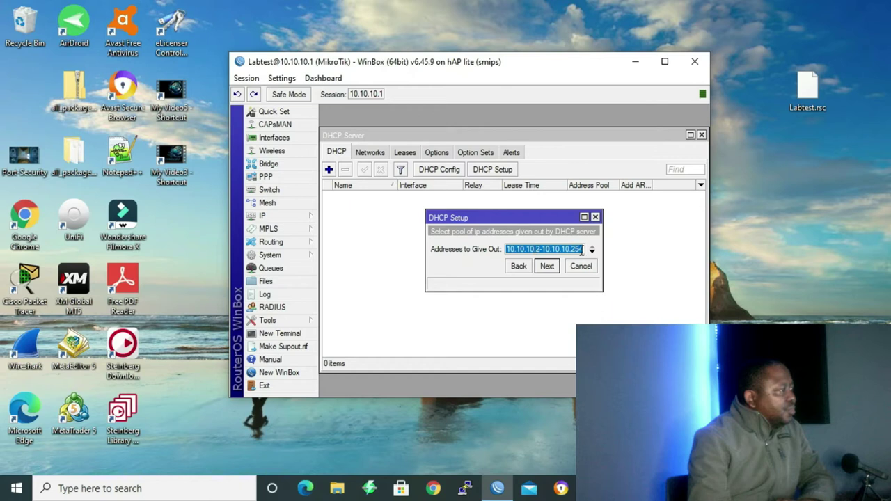
pyautogui.click(547, 267)
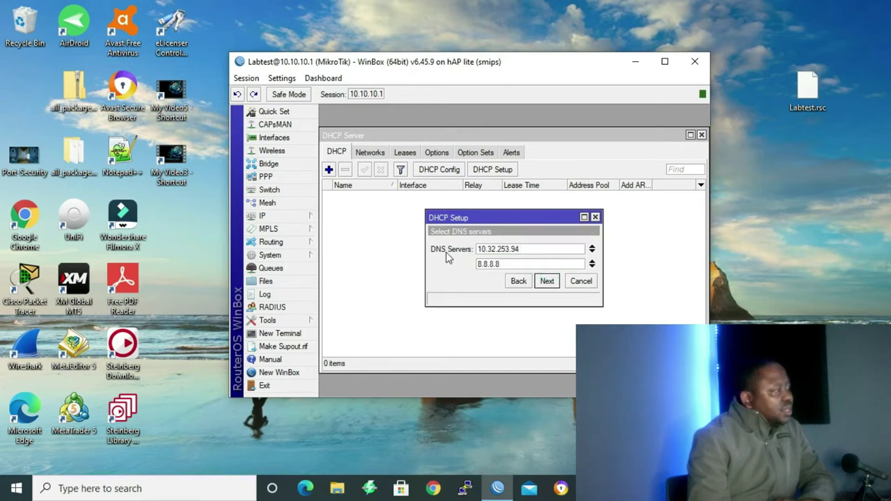
pyautogui.click(547, 281)
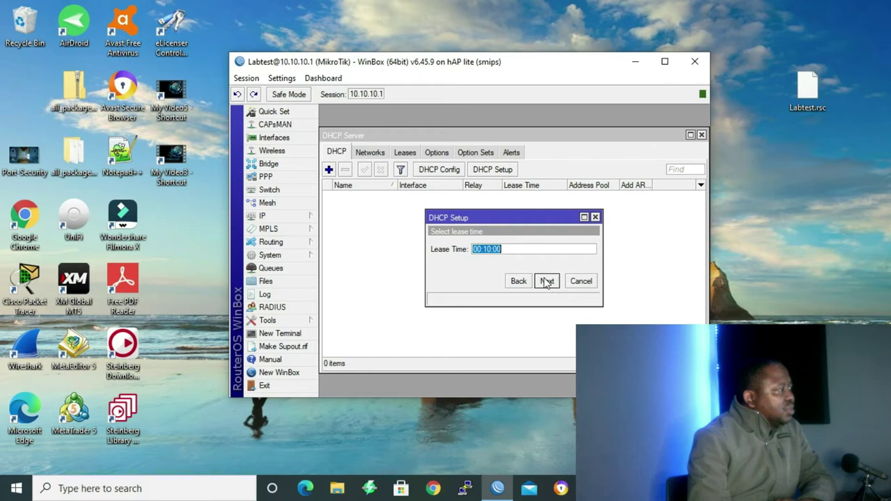
pyautogui.click(547, 282)
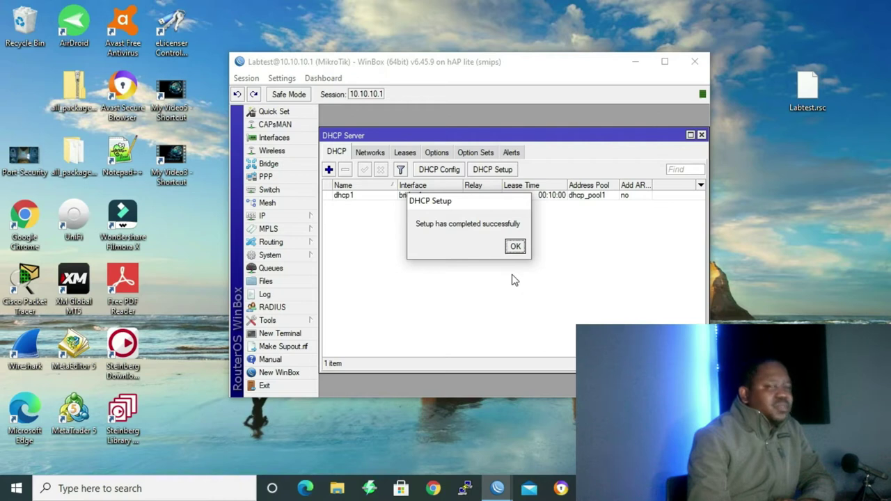
pyautogui.click(516, 248)
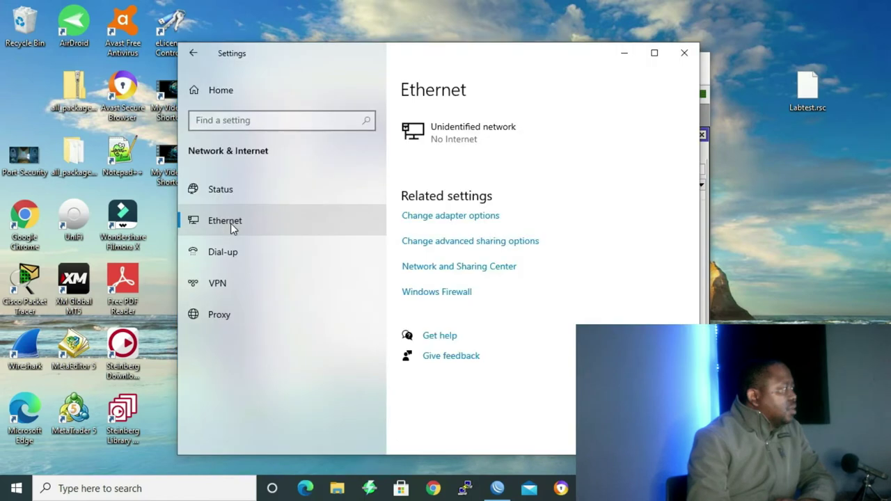
# Set the Ethernet adapter's IPv4 to obtain its IP address and DNS servers automatically
pyautogui.click(440, 222)
pyautogui.doubleClick(171, 140)
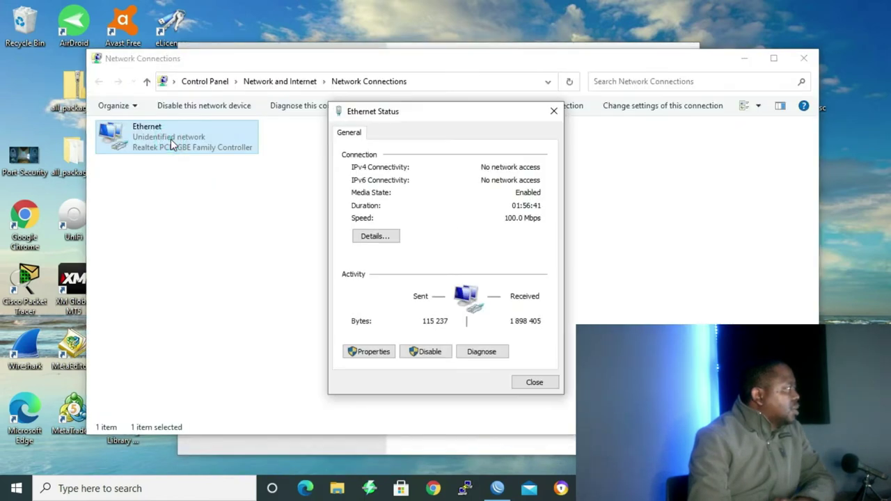
pyautogui.click(380, 353)
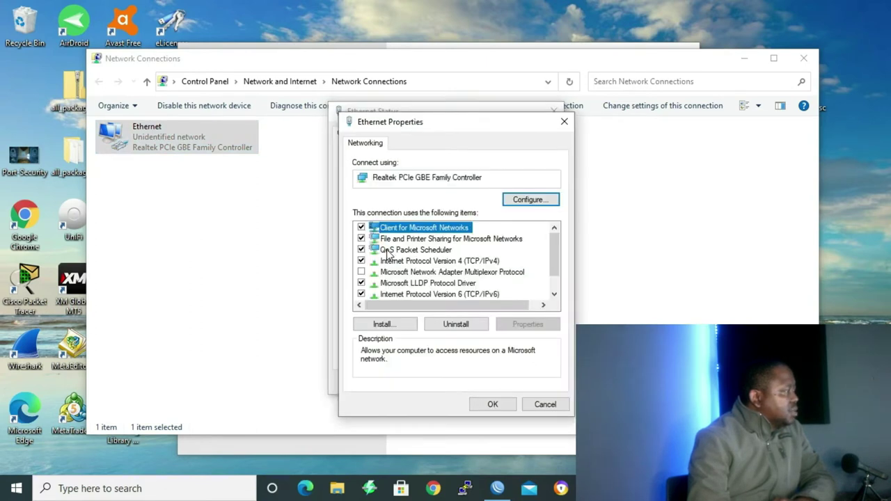
pyautogui.doubleClick(456, 262)
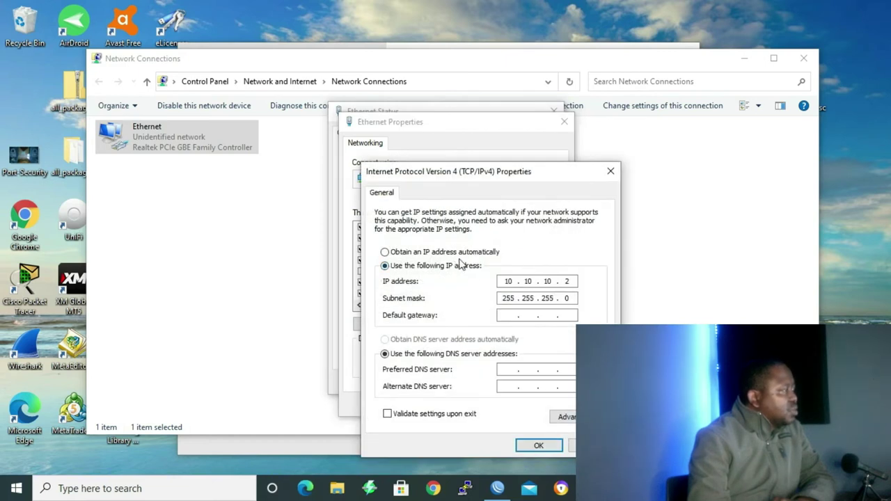
pyautogui.click(386, 254)
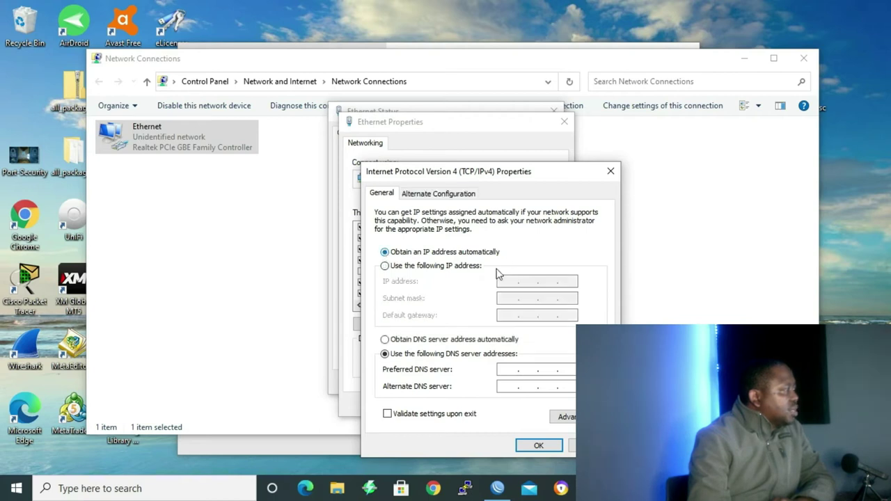
pyautogui.click(386, 340)
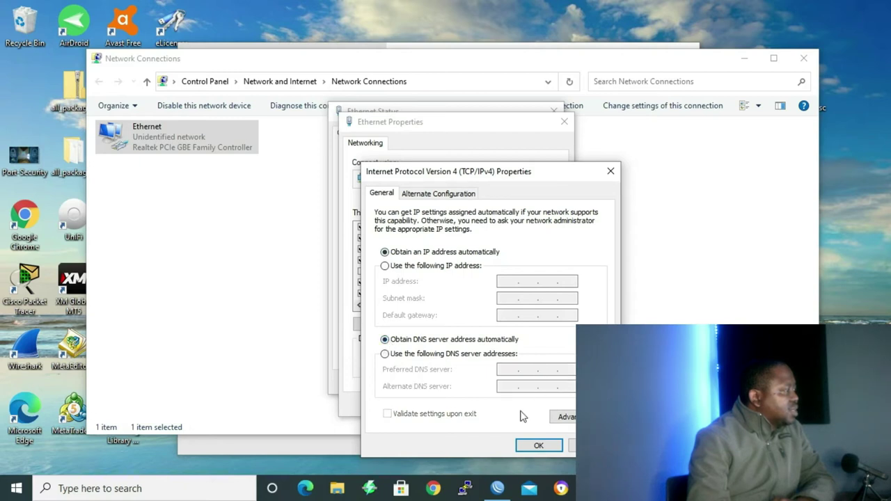
pyautogui.click(530, 449)
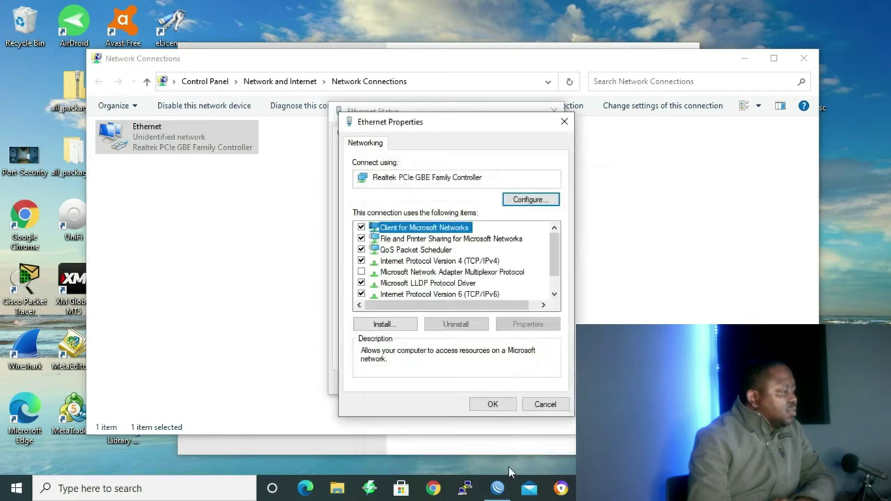
pyautogui.click(496, 405)
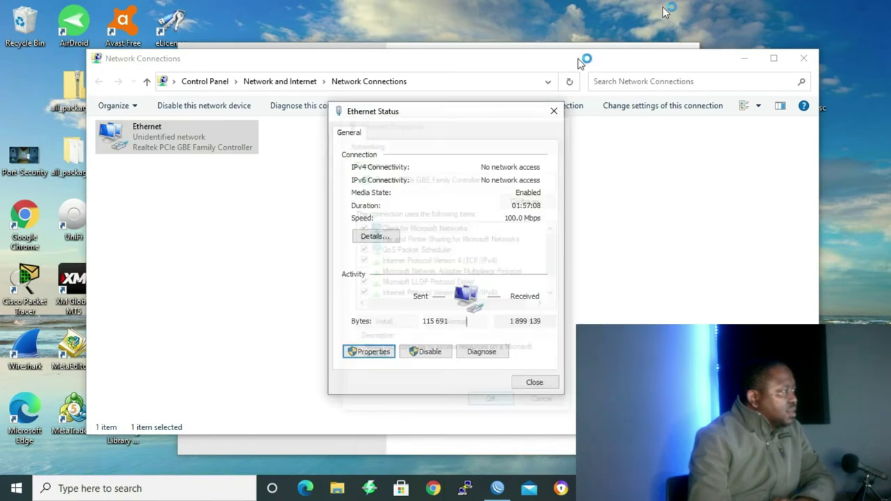
pyautogui.click(555, 111)
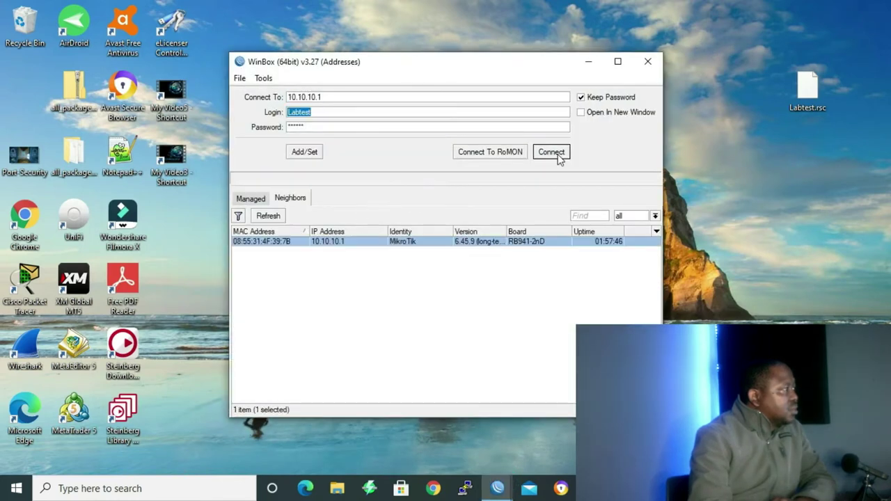
# Reconnect to the router and check dhcp1's Leases list for 10.10.10.254
pyautogui.click(553, 153)
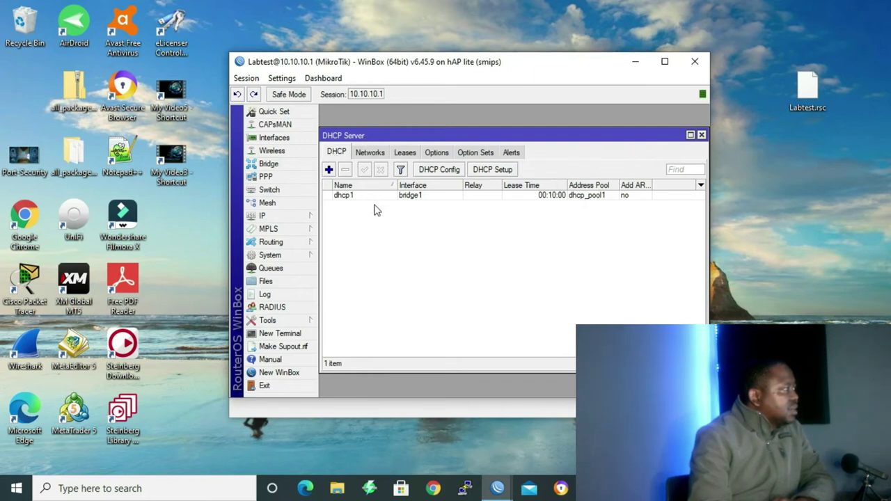
pyautogui.click(405, 154)
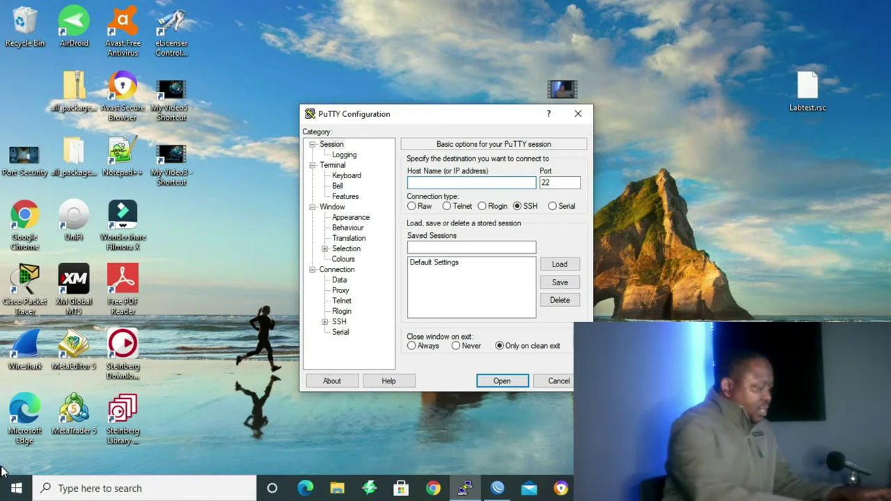
# Open an SSH session to 10.10.10.1 on port 22 and log in with the router's username and password
pyautogui.write('10')
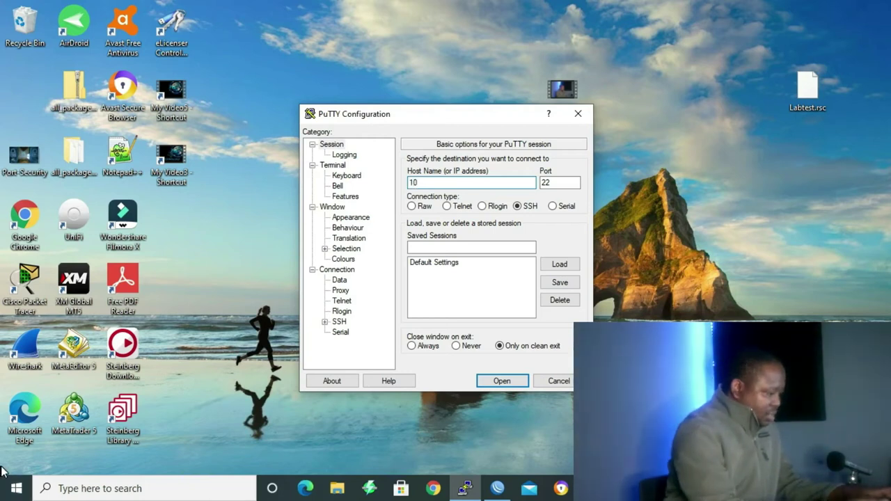
pyautogui.write('.10.')
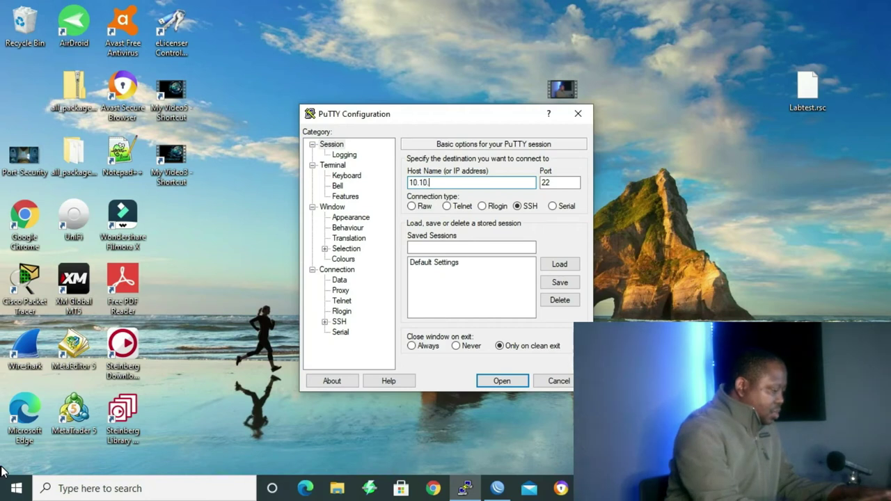
pyautogui.write('10.1')
pyautogui.click(502, 383)
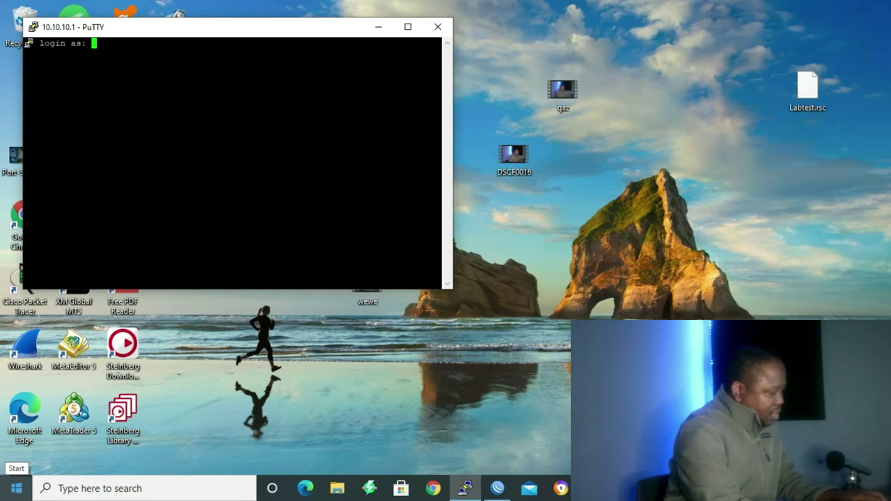
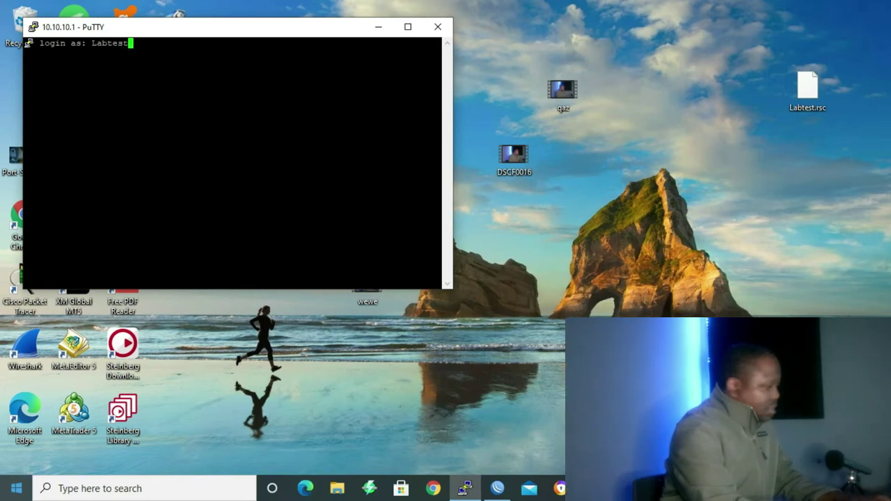
pyautogui.press('Return')
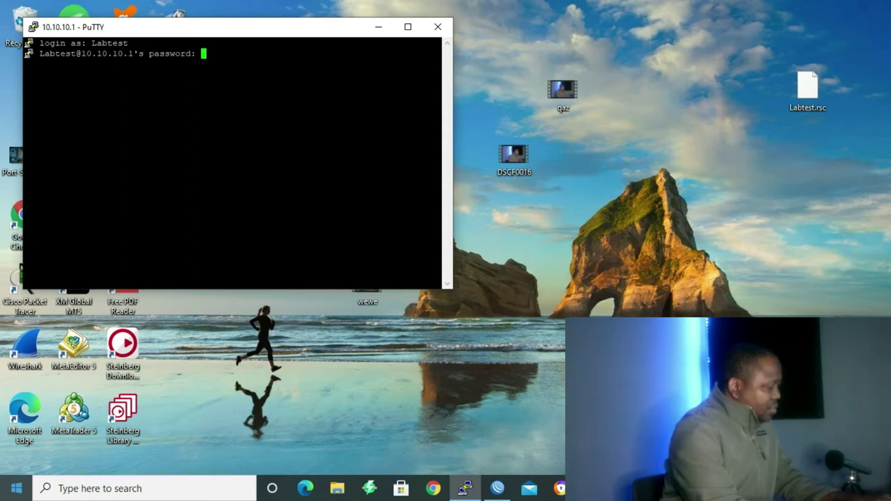
pyautogui.press('Return')
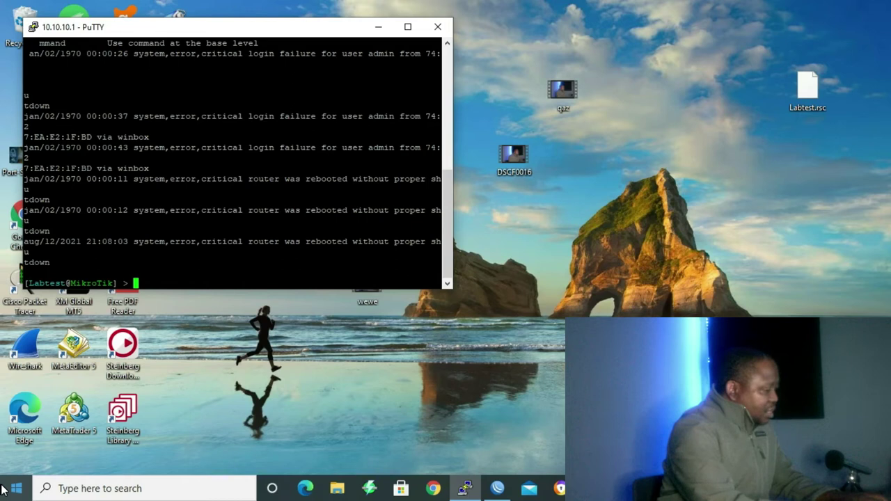
# Run 'interface bridge port print' to list bridge1's ports wlan1, ether2, ether3 and ether4
pyautogui.write('interface bridge ')
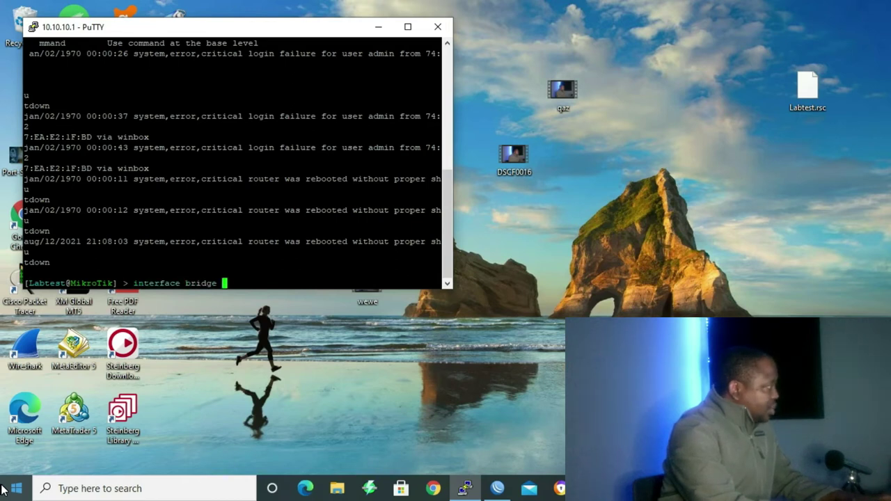
pyautogui.write('port print')
pyautogui.press('Return')
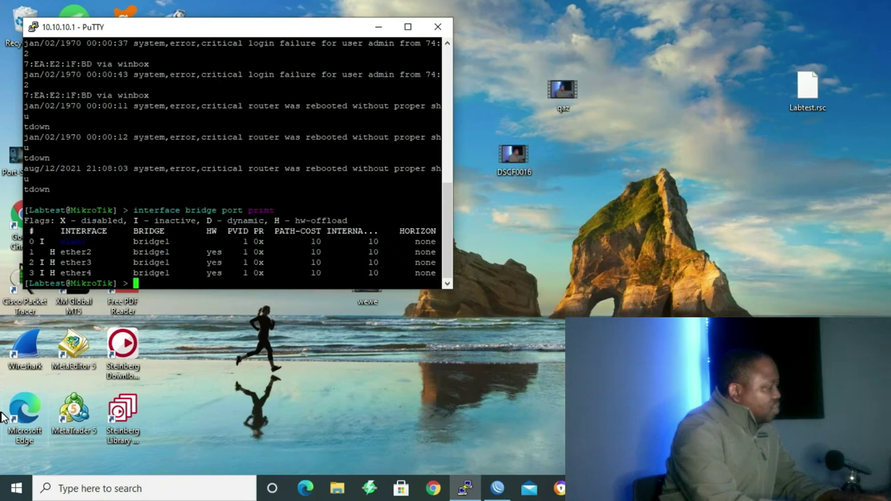
# Remove bridge ports 0,1,2,3, re-list the now-empty port table, and show bridge settings with 'int bri pri'
pyautogui.write('interface bridge port remove ')
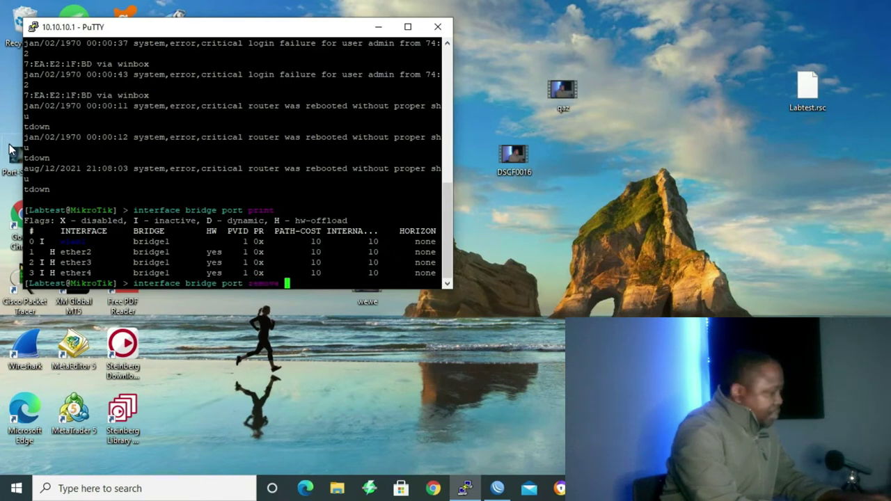
pyautogui.write('numbers=0')
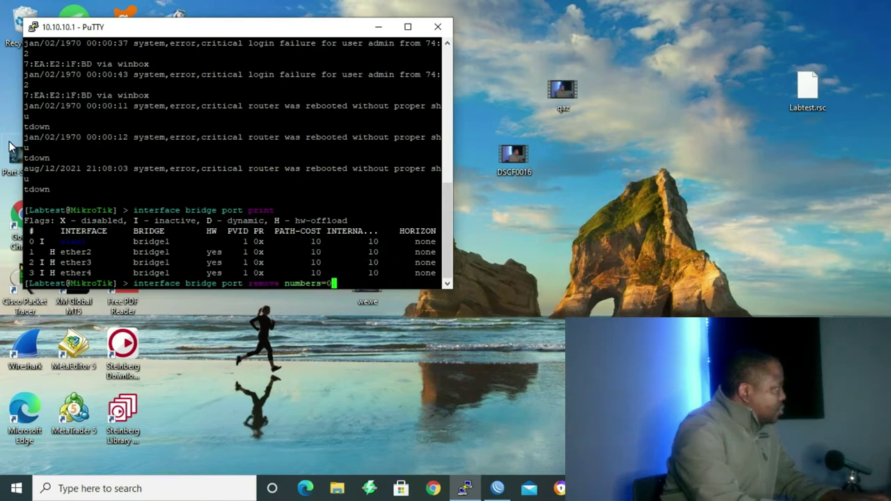
pyautogui.write(',1,2,3')
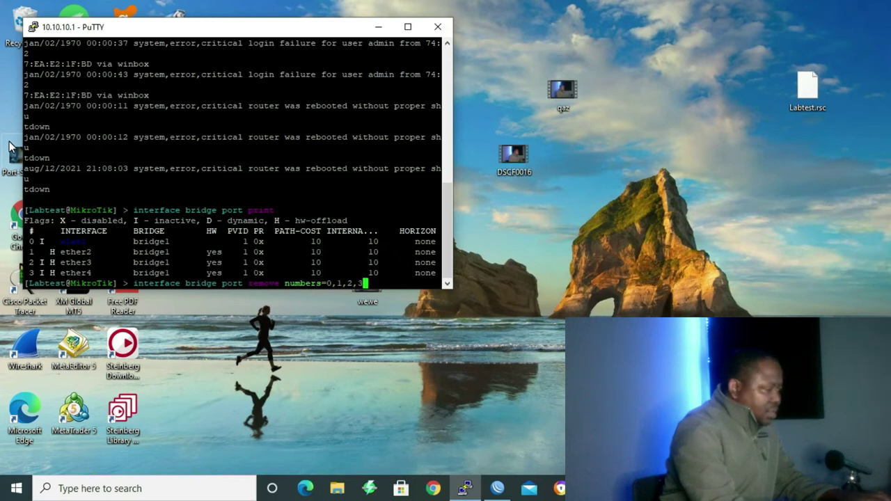
pyautogui.press('Return')
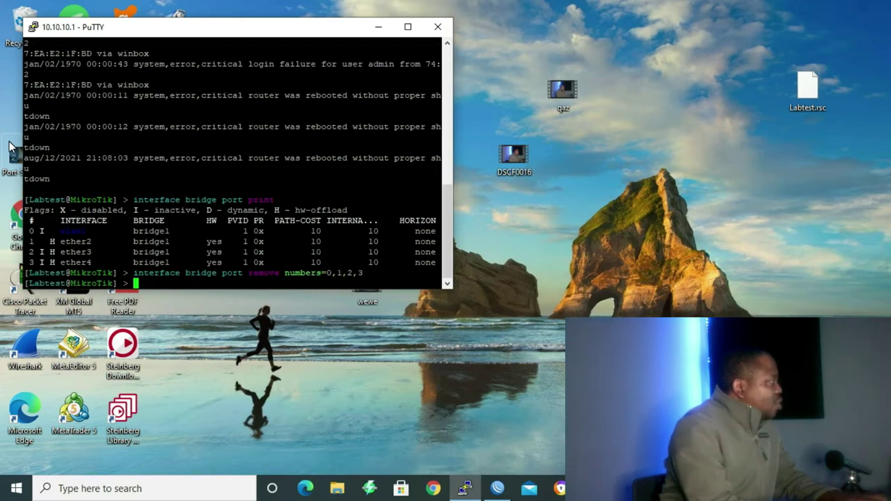
pyautogui.press('Up')
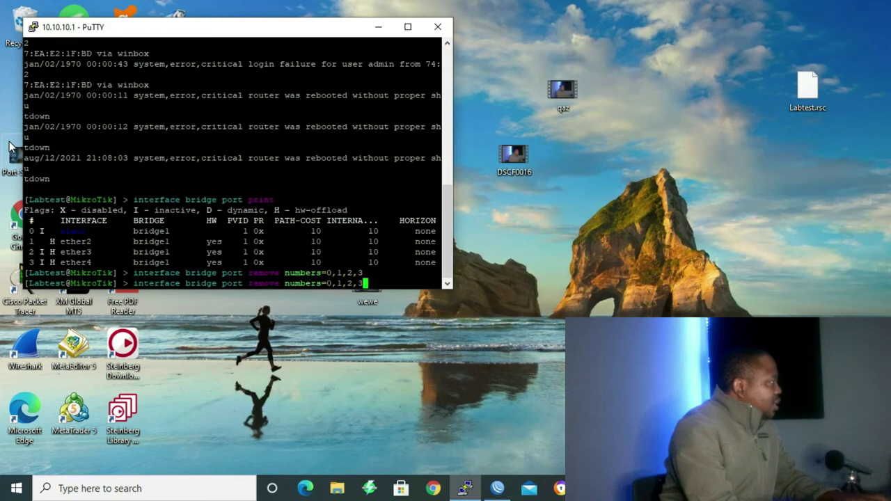
pyautogui.press('Up')
pyautogui.press('Return')
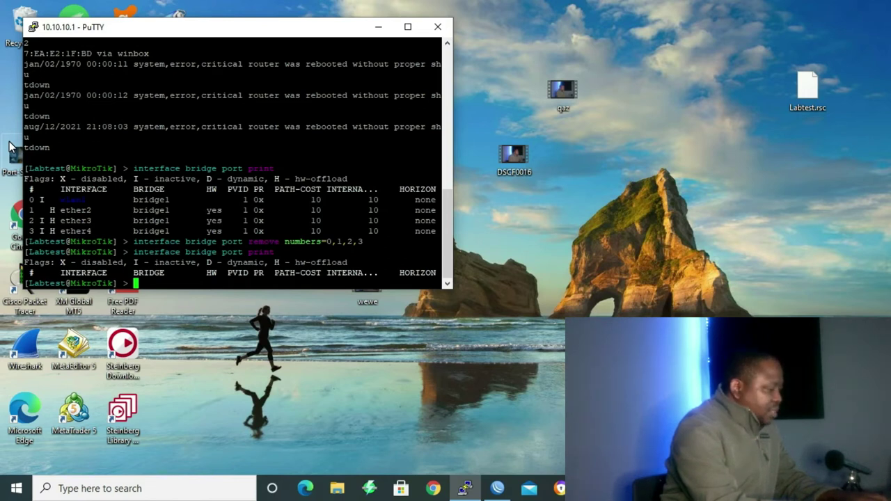
pyautogui.write('int br')
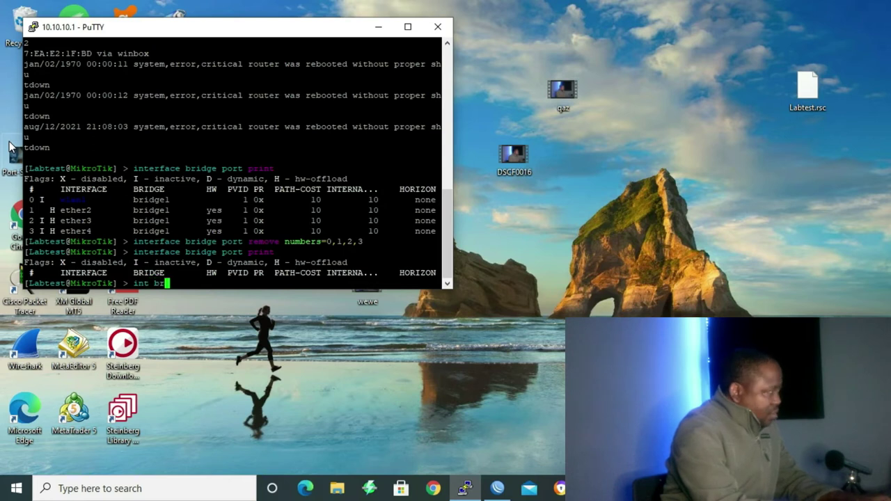
pyautogui.write('i pri')
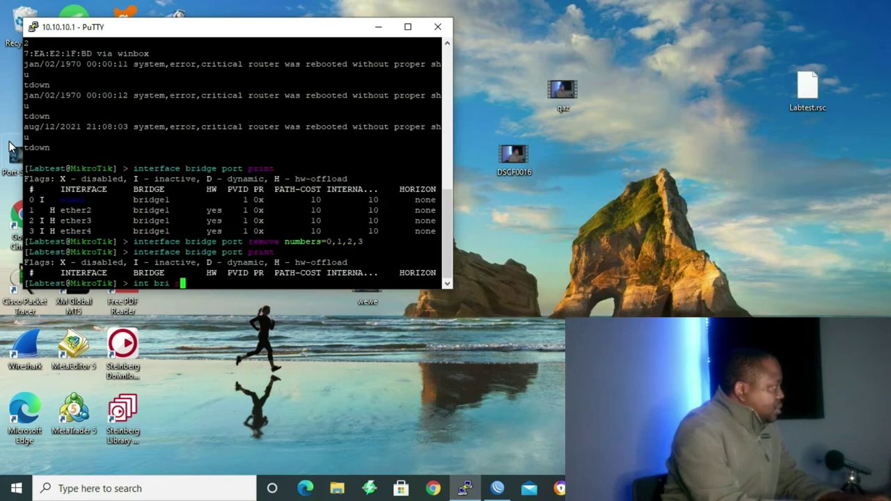
pyautogui.press('Return')
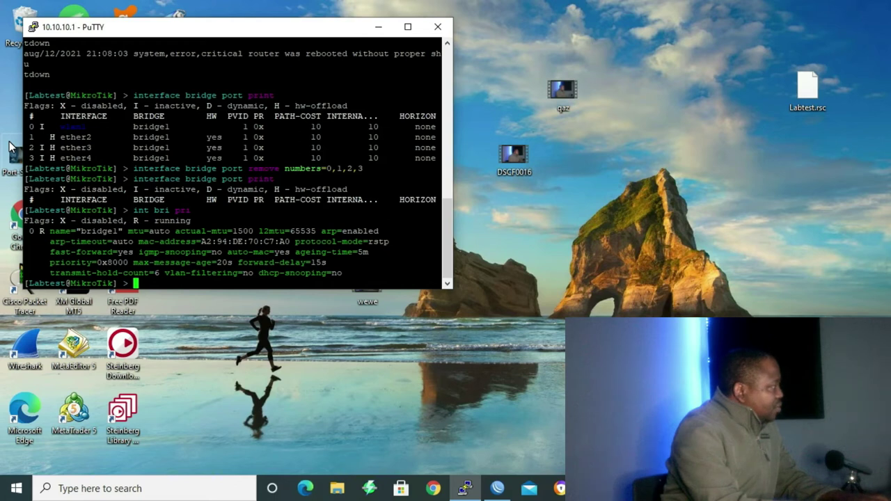
# Remove bridge1 with 'interface bridge remove numbers=0' and reprint the bridges to confirm none remain
pyautogui.write('interface bridge ')
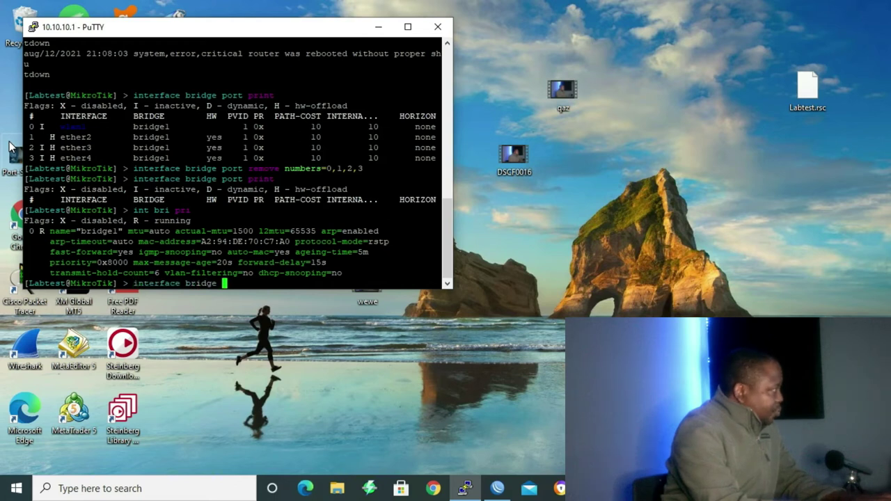
pyautogui.write('re')
pyautogui.press('Tab')
pyautogui.press('Tab')
pyautogui.press('Tab')
pyautogui.press('Tab')
pyautogui.write('nu')
pyautogui.press('Tab')
pyautogui.write('0')
pyautogui.press('Return')
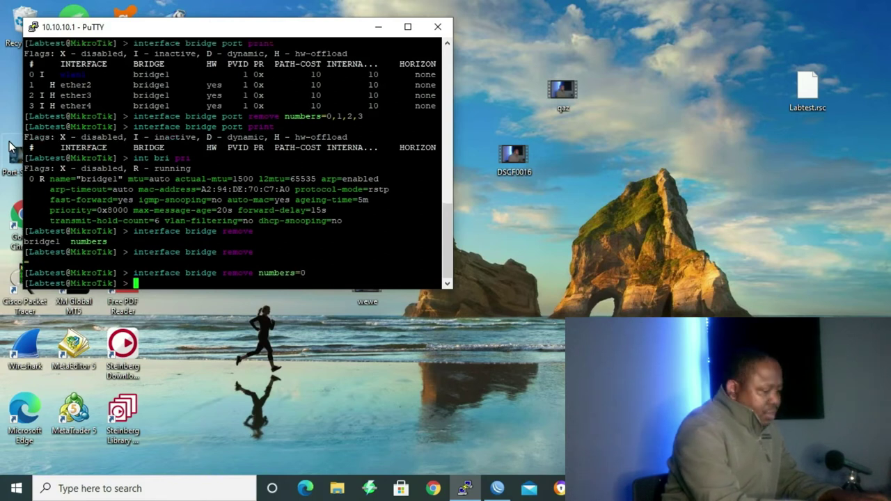
pyautogui.press('Up')
pyautogui.press('Up')
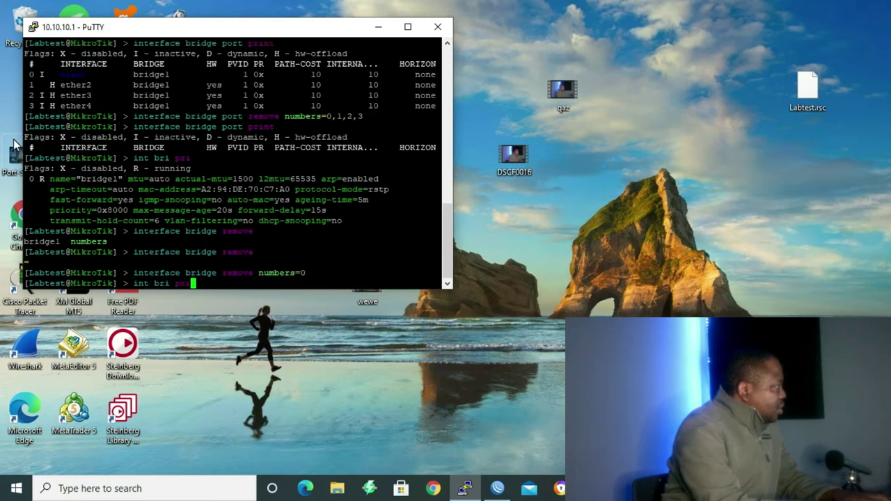
pyautogui.press('Return')
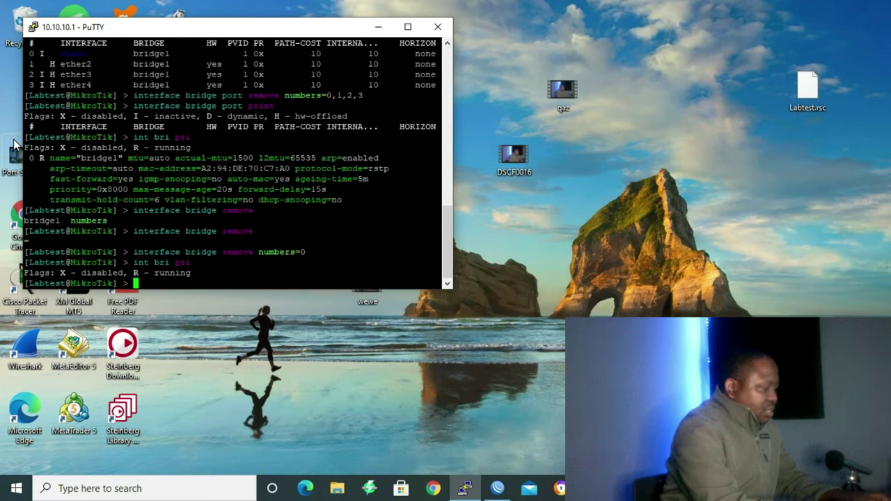
# Create the bridge brigde1 and add its first port (wlan1)
pyautogui.write('interface bridge ')
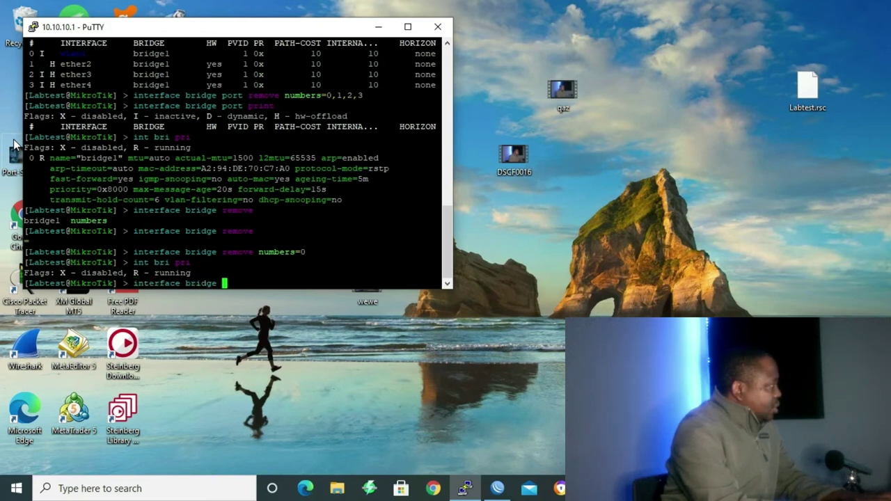
pyautogui.write('add name=')
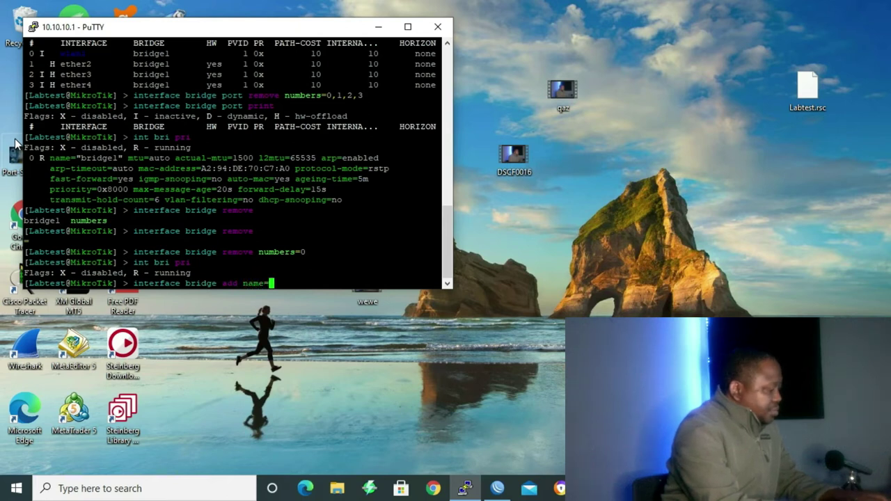
pyautogui.write('bri')
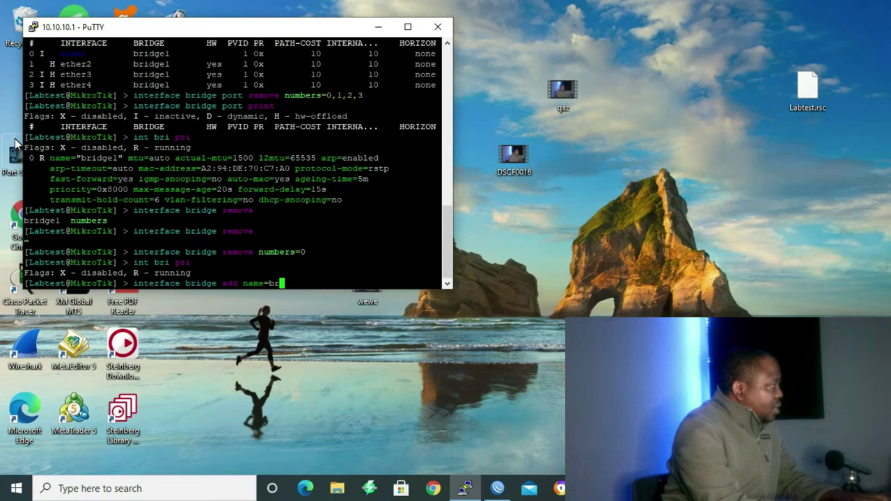
pyautogui.write('gde1')
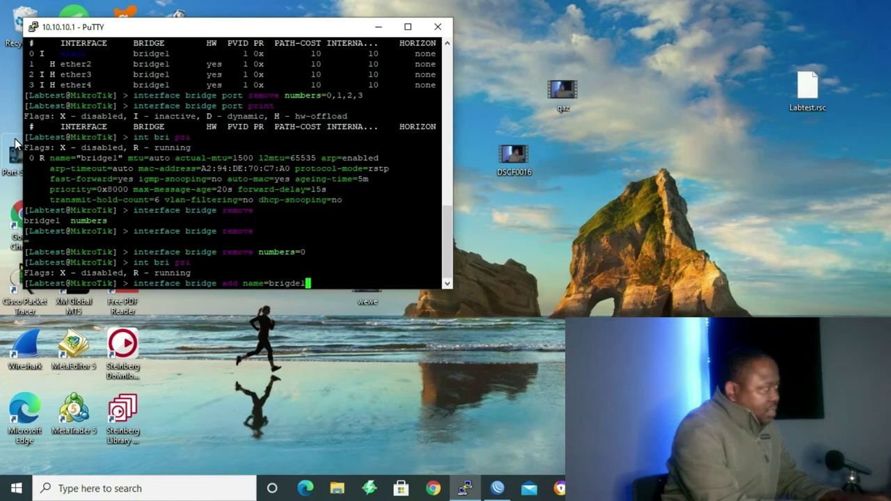
pyautogui.press('Return')
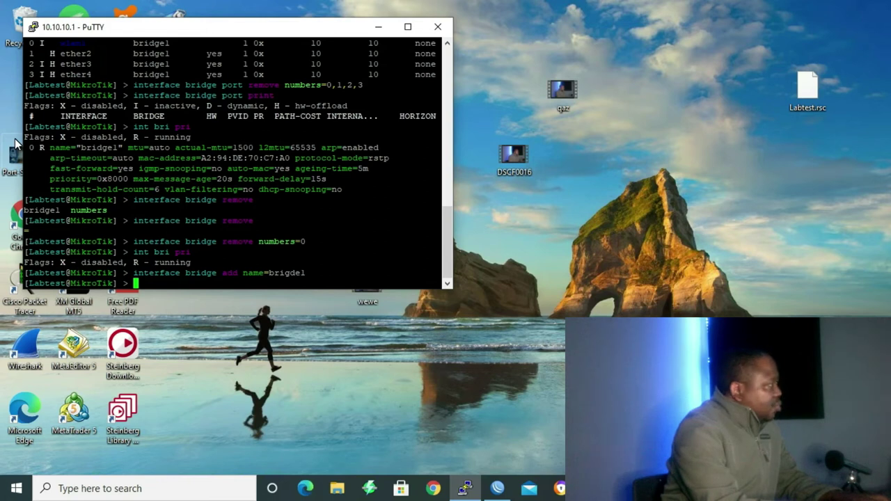
pyautogui.write('interface bridge port add bridge=')
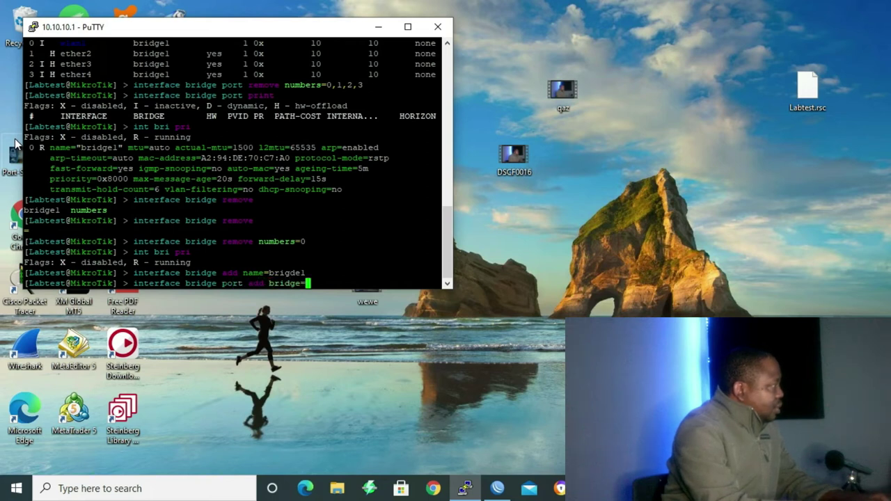
pyautogui.write('b')
pyautogui.write('ridgel inter')
pyautogui.press('Tab')
pyautogui.press('Tab')
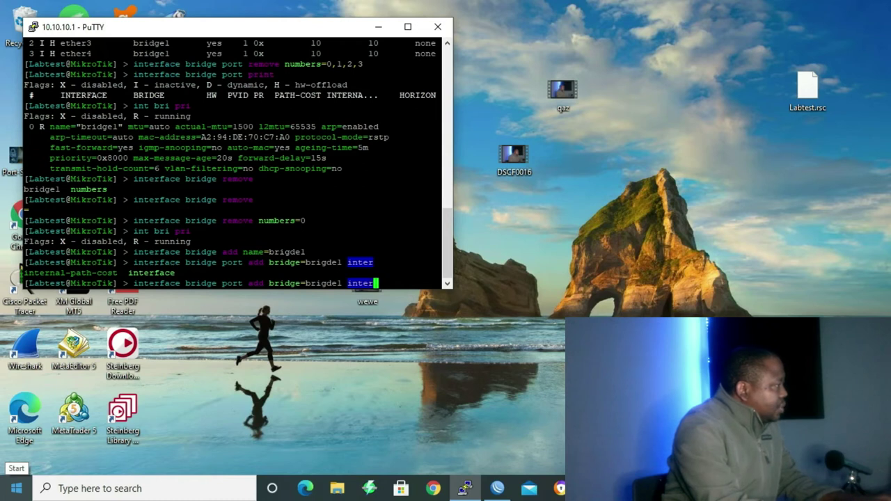
pyautogui.write('f')
pyautogui.press('Tab')
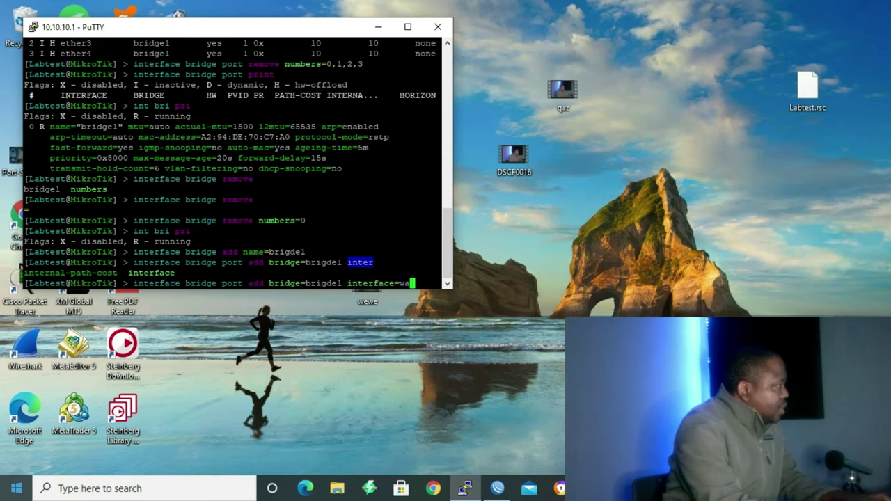
pyautogui.press('BackSpace')
pyautogui.write('ether')
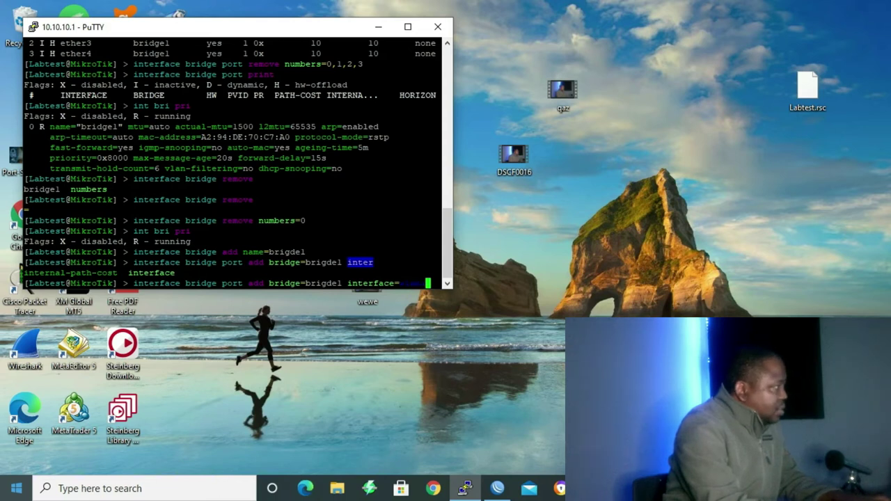
pyautogui.press('Return')
# Add ether2, ether3 and ether4 as ports of brigde1
pyautogui.press('Up')
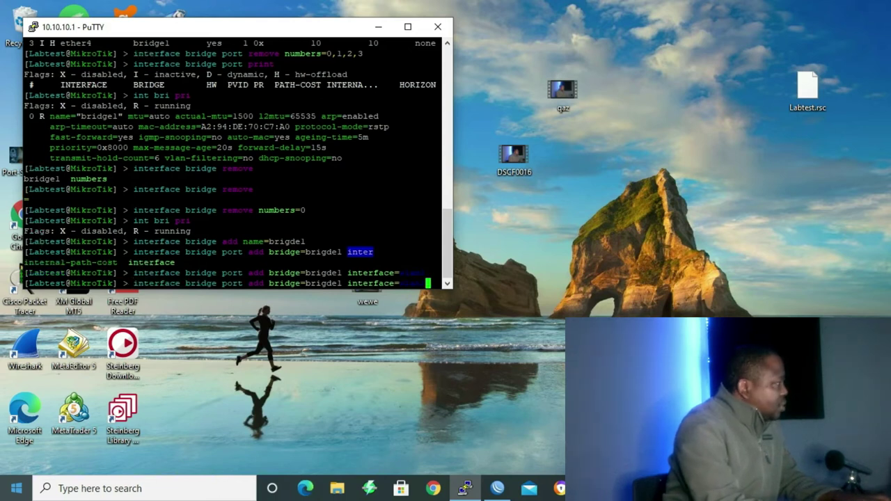
pyautogui.press('BackSpace')
pyautogui.press('BackSpace')
pyautogui.press('BackSpace')
pyautogui.press('BackSpace')
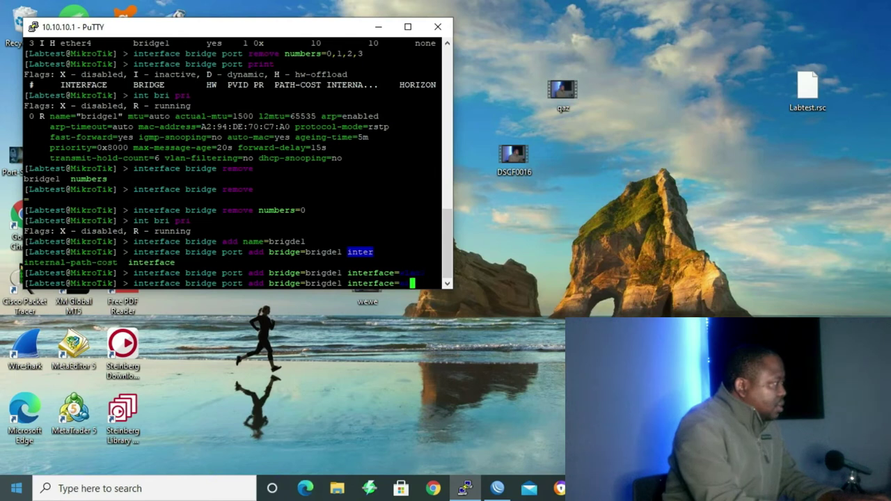
pyautogui.write('eth')
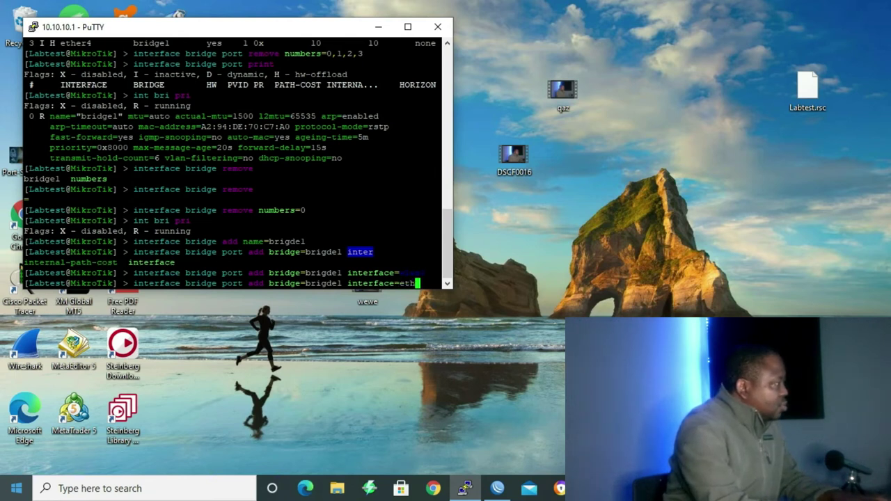
pyautogui.write('er2')
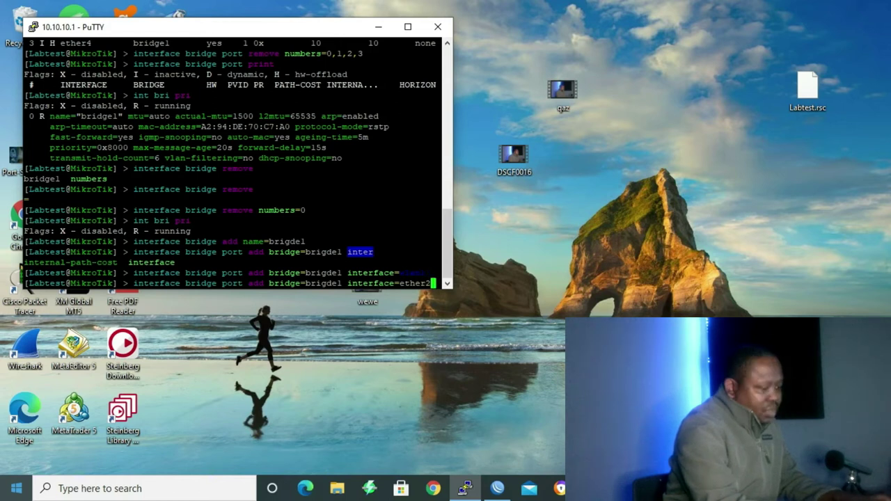
pyautogui.press('Return')
pyautogui.press('Up')
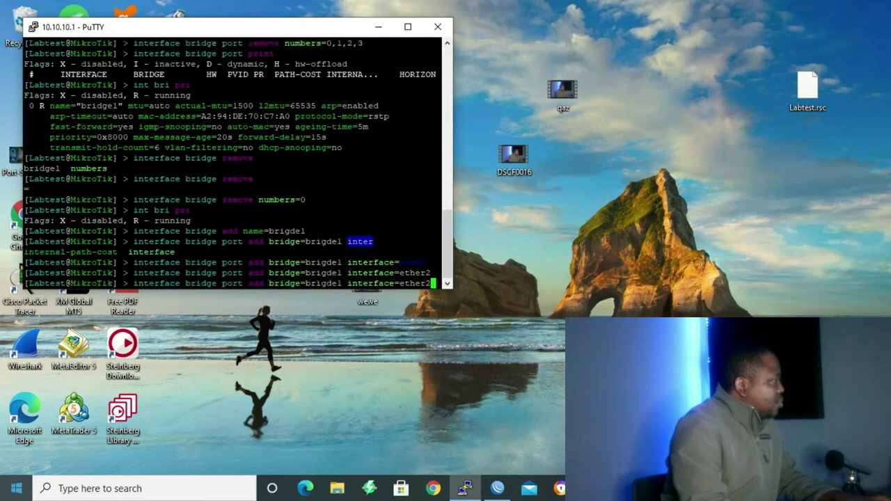
pyautogui.press('BackSpace')
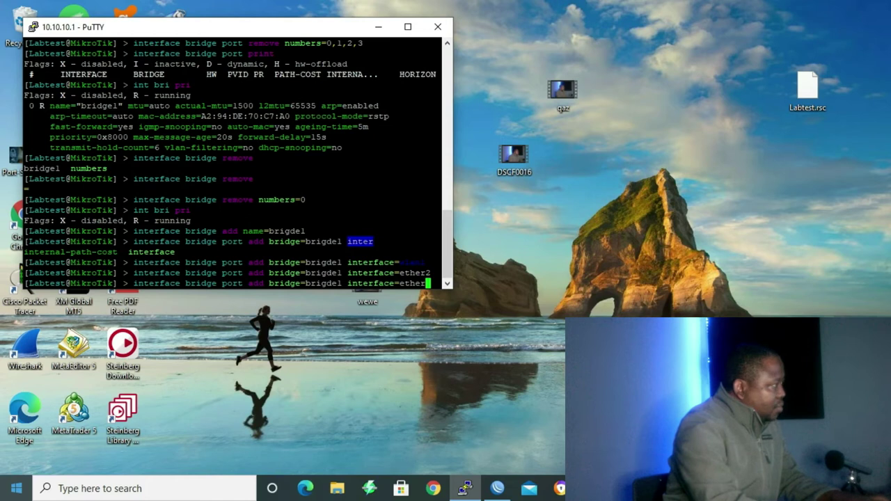
pyautogui.write('3')
pyautogui.press('Return')
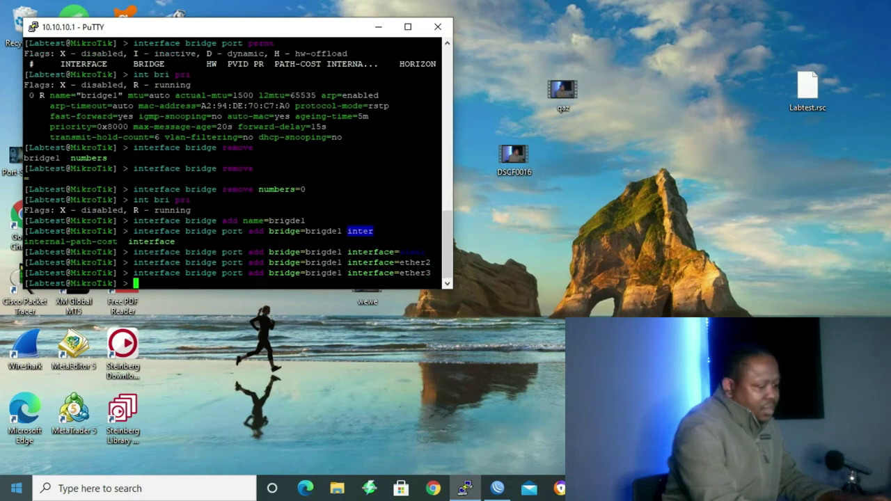
pyautogui.press('Up')
pyautogui.press('BackSpace')
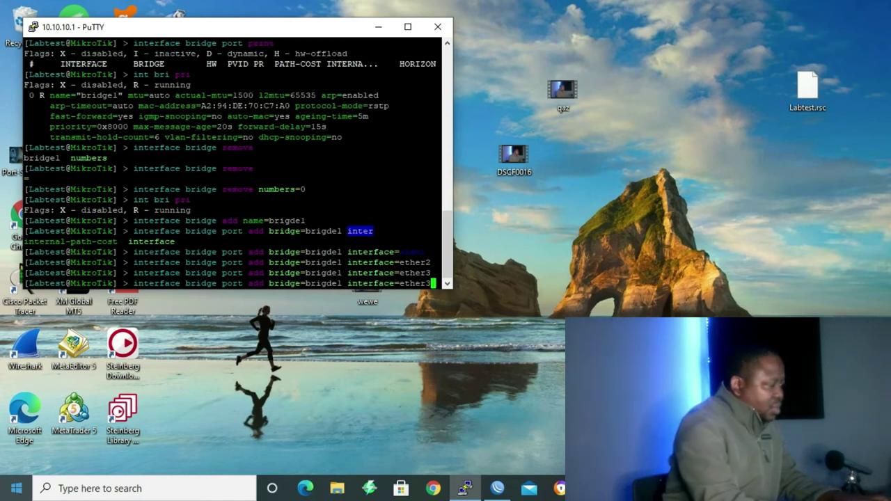
pyautogui.write('4')
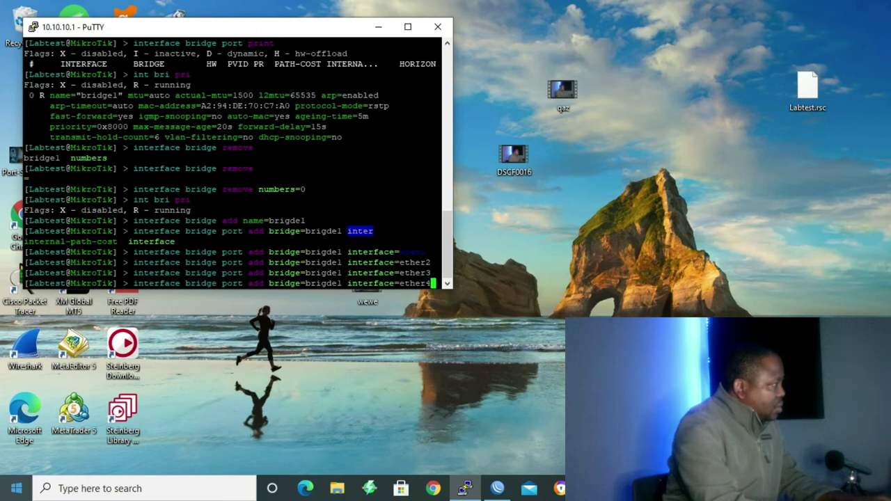
pyautogui.press('Return')
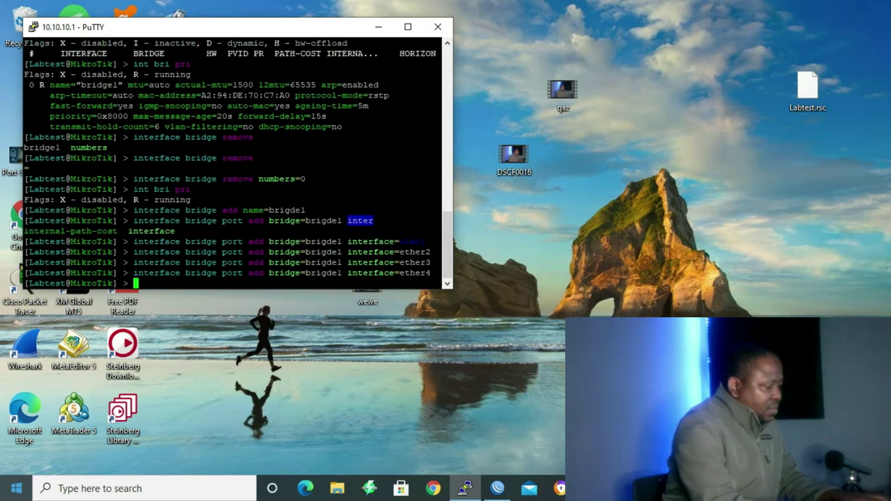
pyautogui.write('interface ')
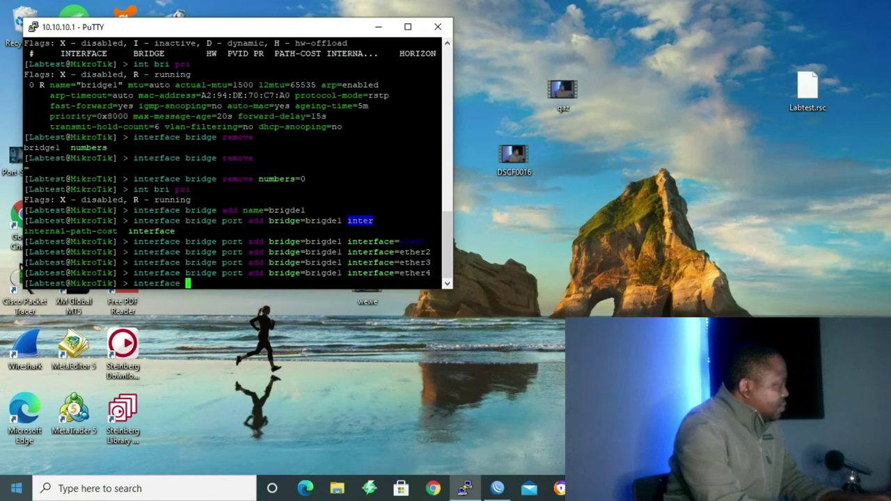
pyautogui.write('bridge port print')
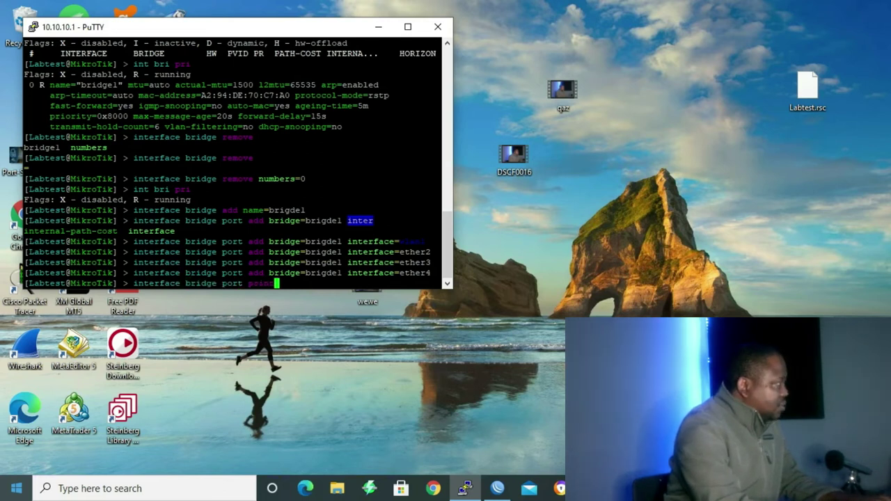
# Print the bridge port table showing wlan1, ether2, ether3 and ether4 on brigde1
pyautogui.press('Return')
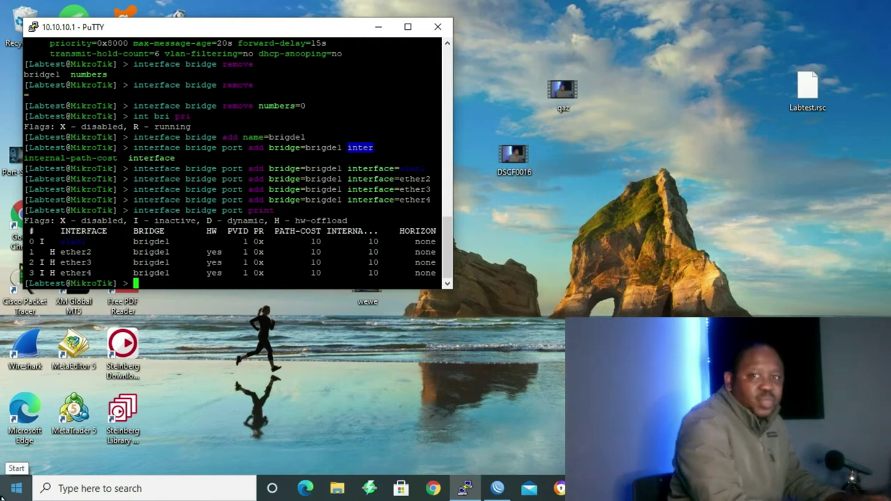
# List the DHCP clients, remove client 0 on ether1, and confirm the list is empty
pyautogui.write('ip dhcp-c')
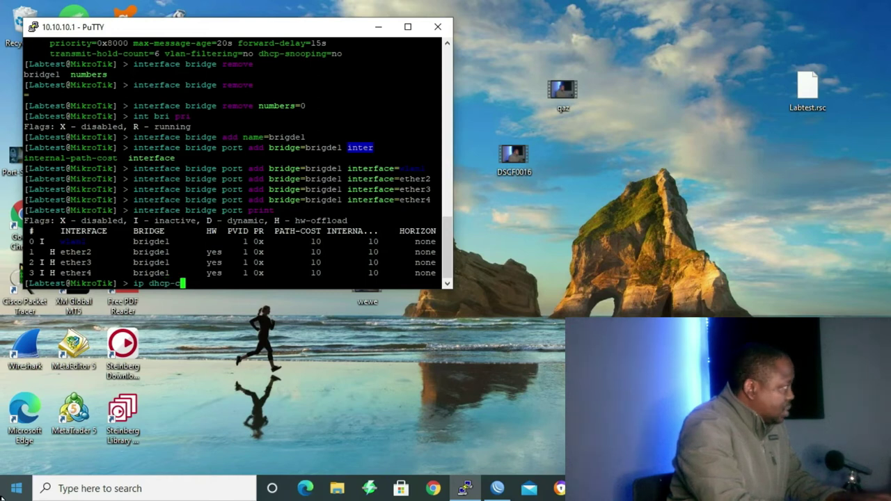
pyautogui.write('lient print')
pyautogui.press('Return')
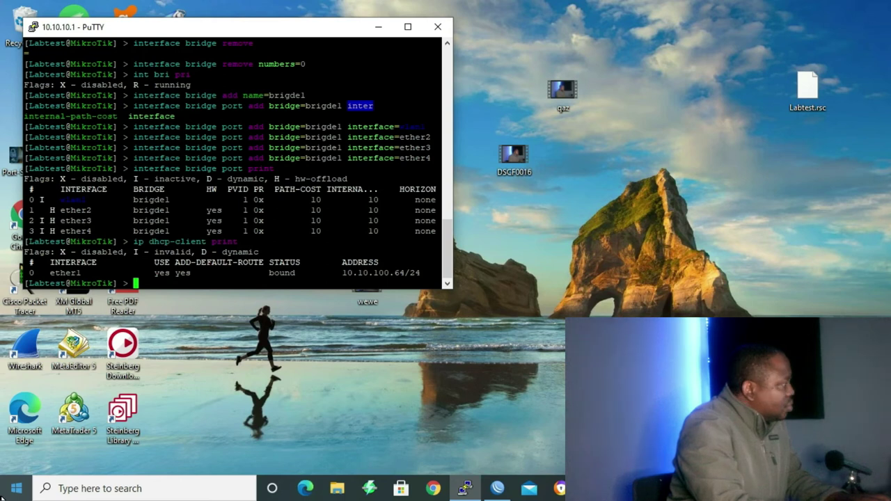
pyautogui.write('ip')
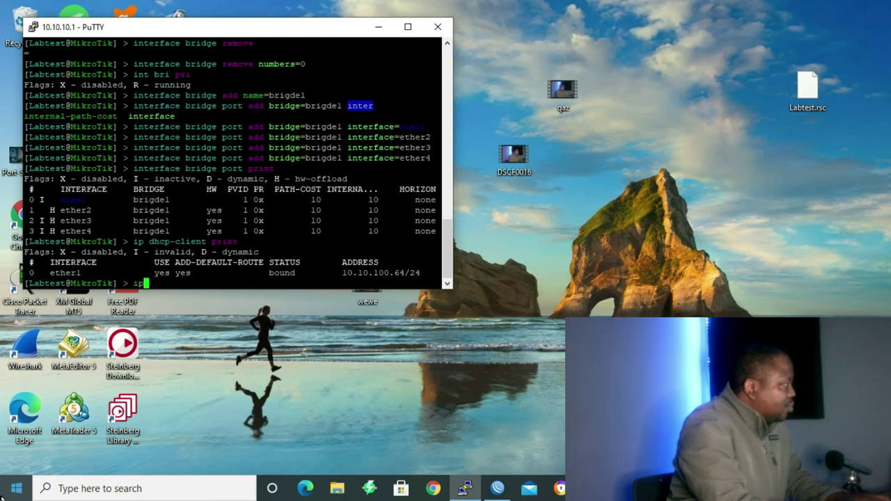
pyautogui.write(' dhcp-client se')
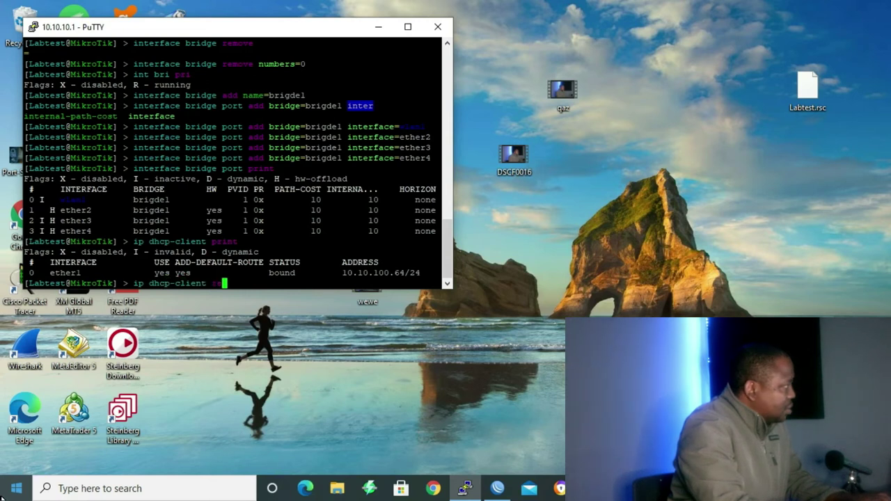
pyautogui.press('Tab')
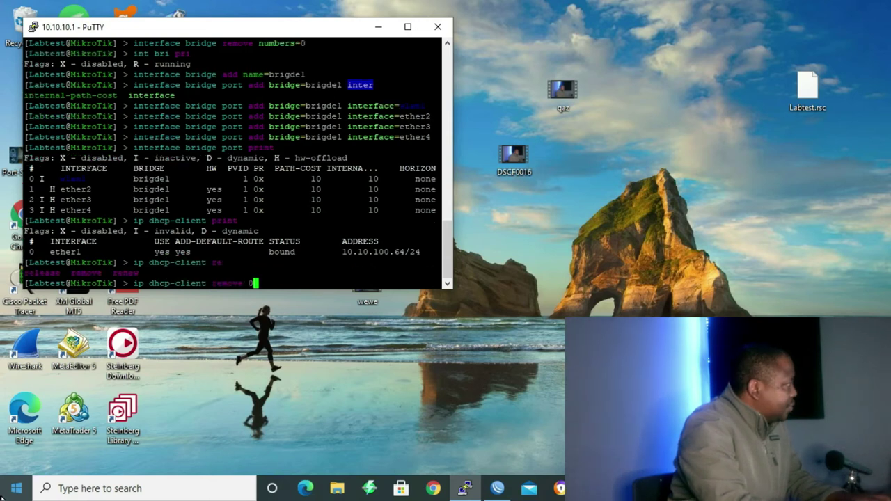
pyautogui.write('move 0')
pyautogui.press('Return')
pyautogui.press('Up')
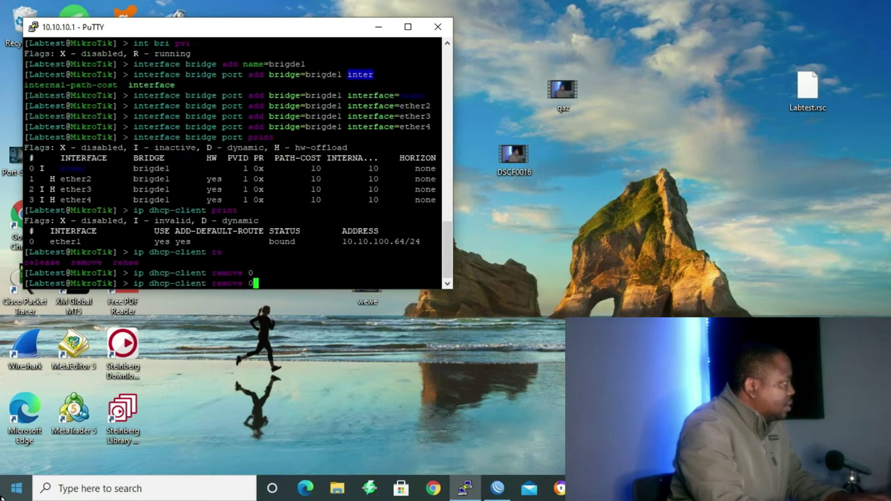
pyautogui.press('Up')
pyautogui.press('Return')
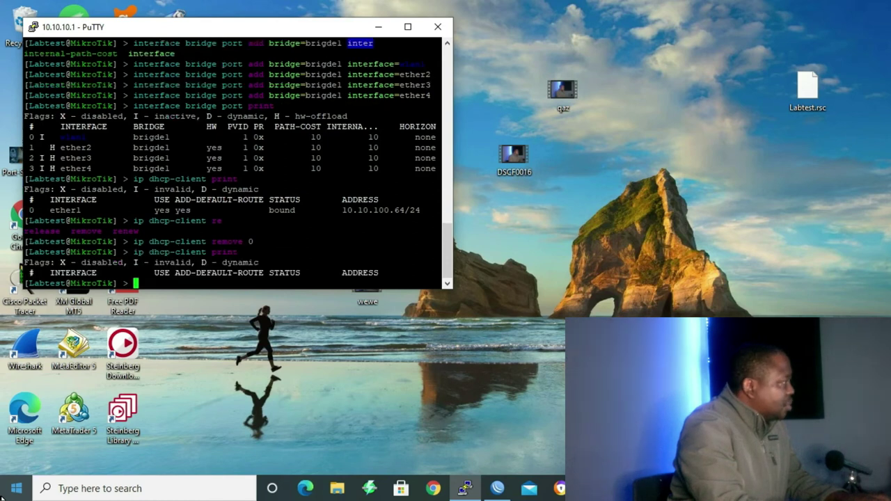
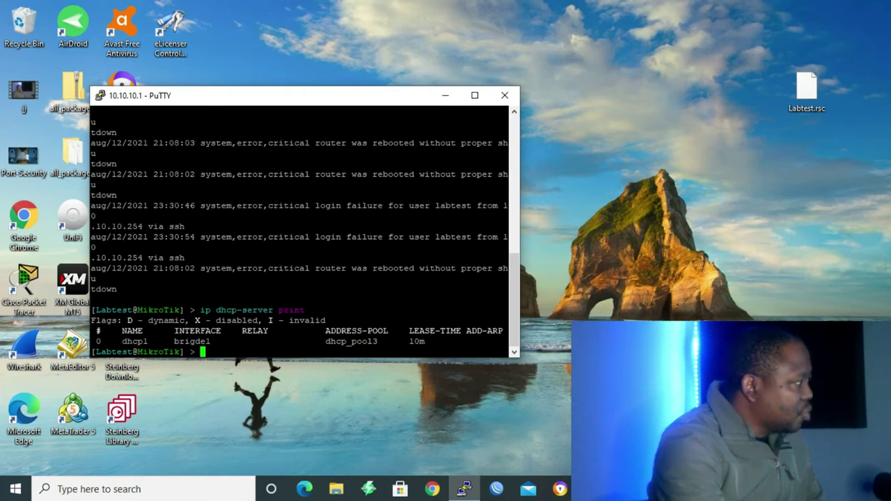
# Remove DHCP server dhcp1 with 'ip dhcp-server remove 0' and list the DHCP servers again
pyautogui.write('ip')
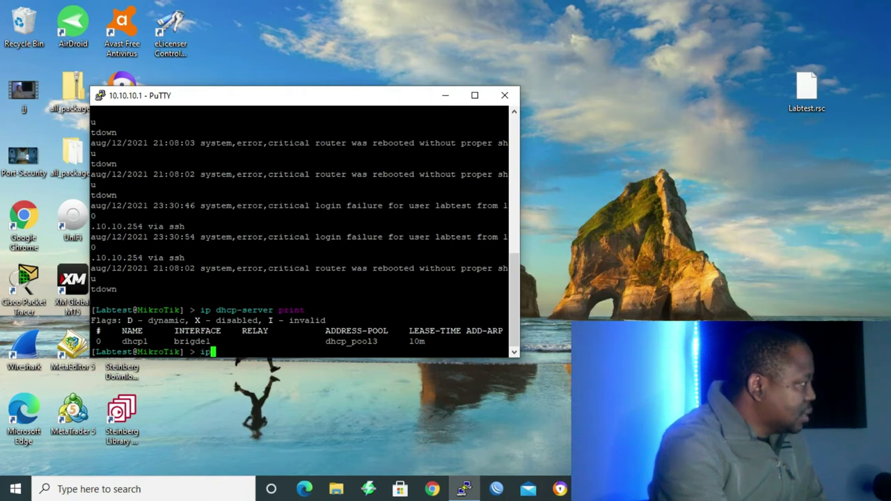
pyautogui.write(' dhcp-se')
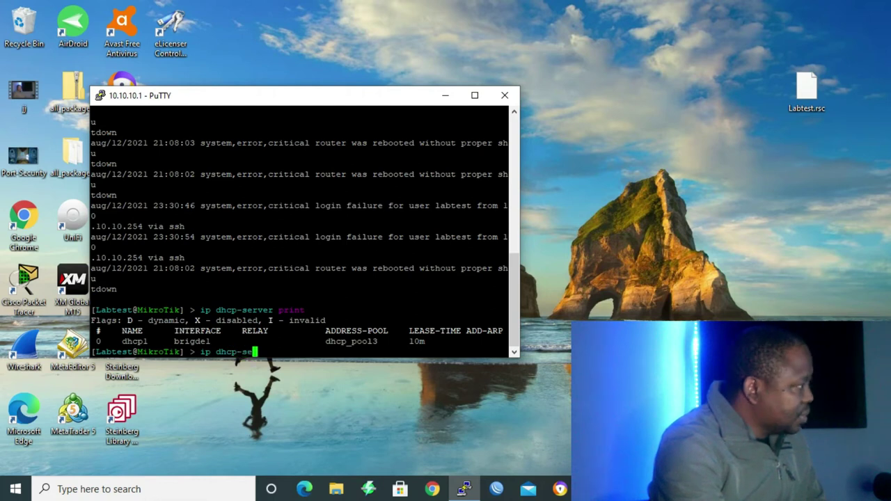
pyautogui.write('rver remove 0')
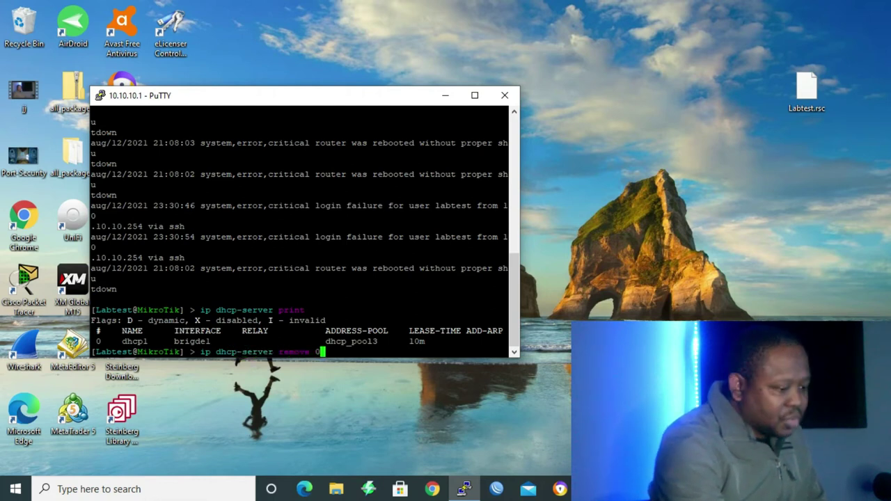
pyautogui.press('Return')
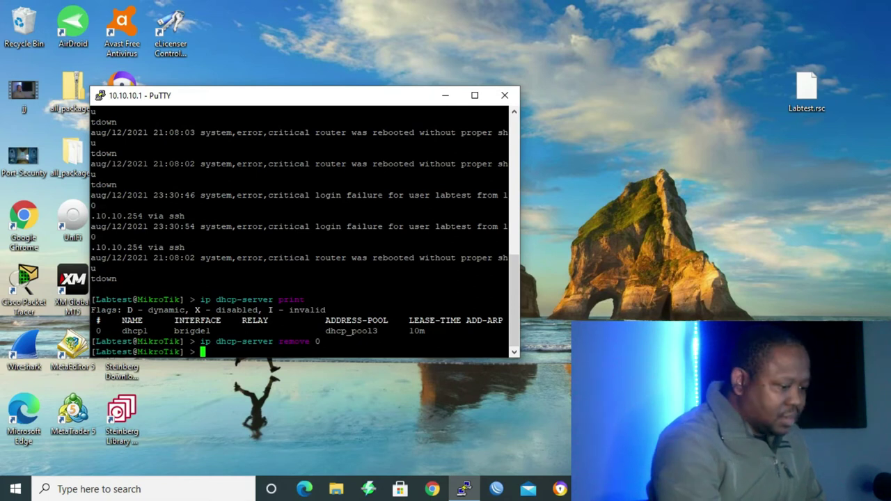
pyautogui.press('Up')
pyautogui.press('Up')
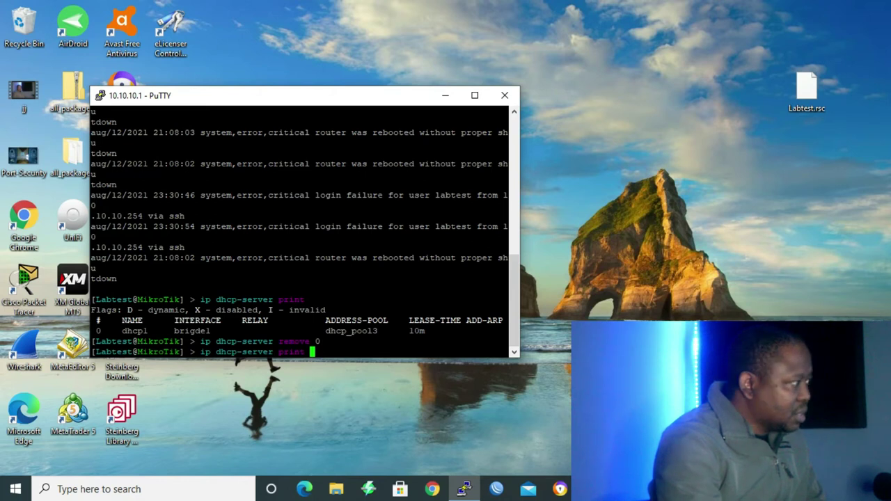
pyautogui.press('Return')
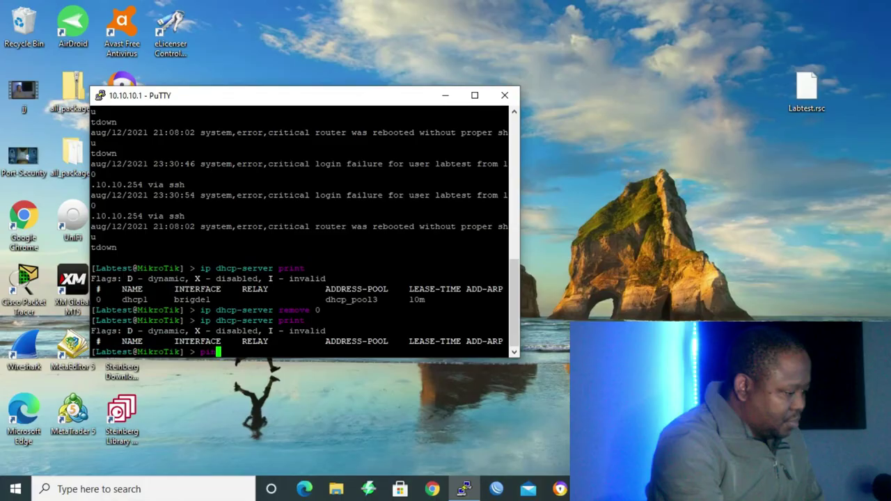
# Ping 8.8.8.8 from the router and stop after 14 failed attempts at 100% loss
pyautogui.write('g')
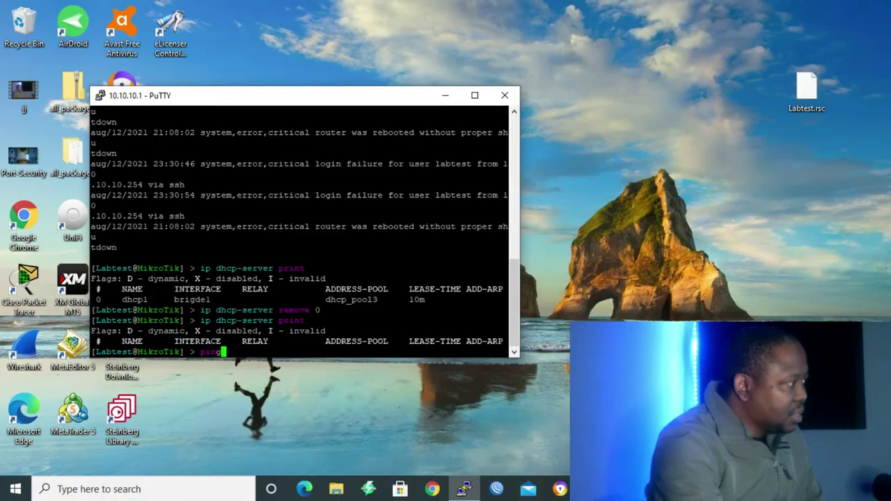
pyautogui.write(' 8.8')
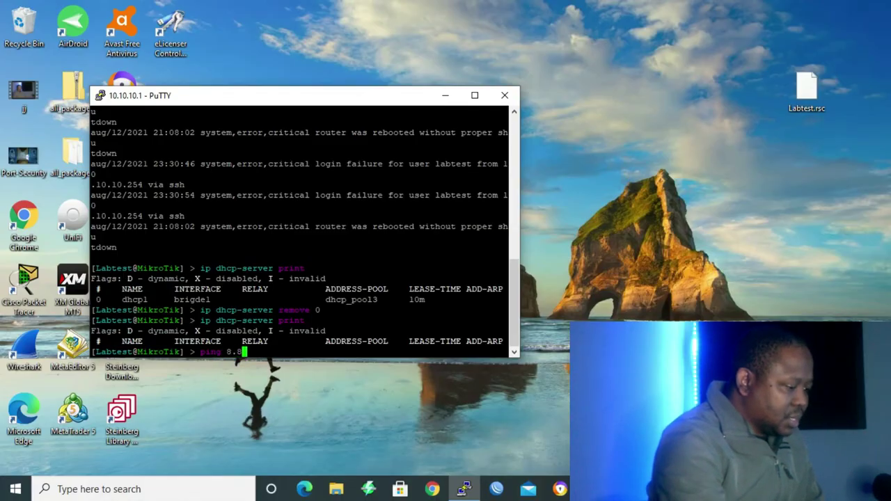
pyautogui.write('.8.8')
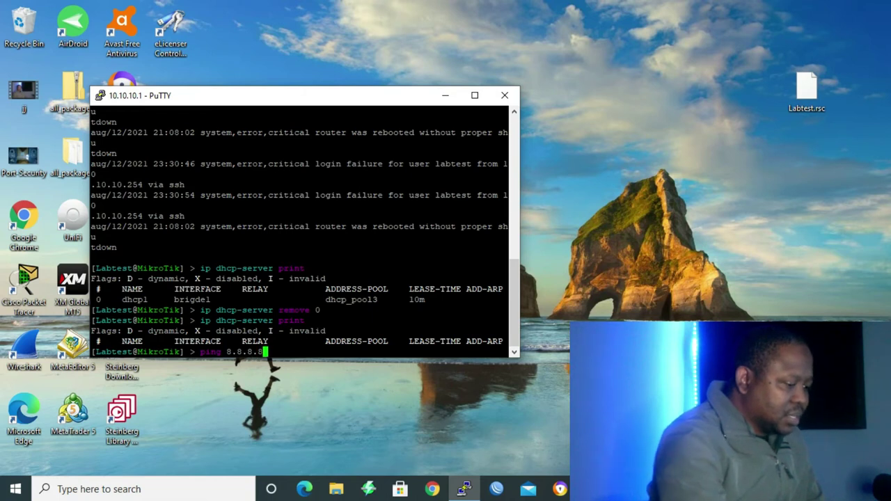
pyautogui.press('Return')
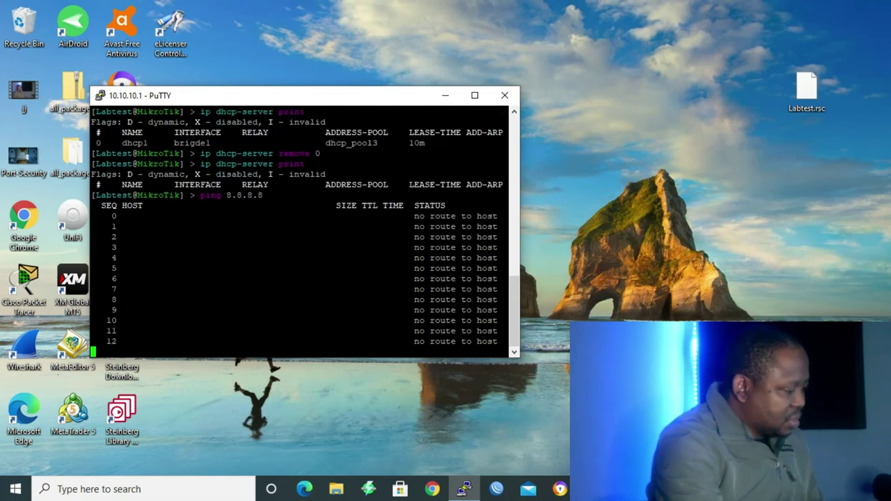
pyautogui.hotkey('ctrl', 'c')
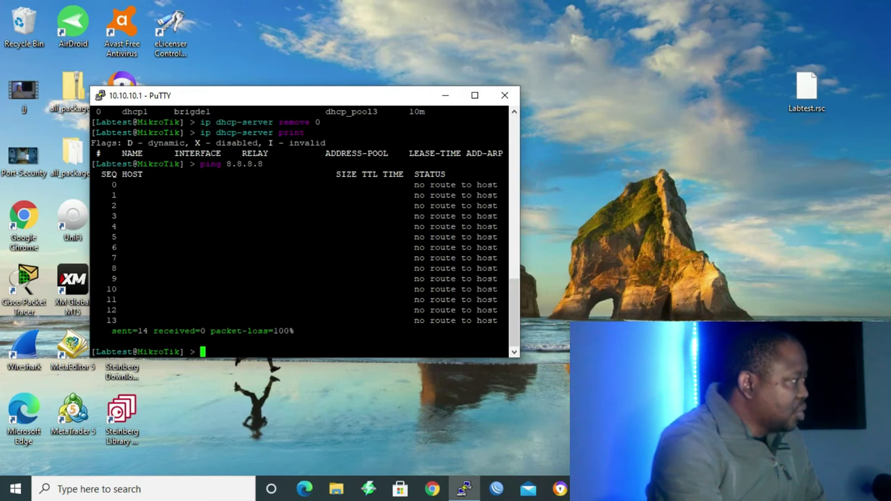
# Add an enabled DHCP client on ether1 and confirm it is bound to 10.10.100.64/24
pyautogui.write('ip dhcp-client add disabled=no')
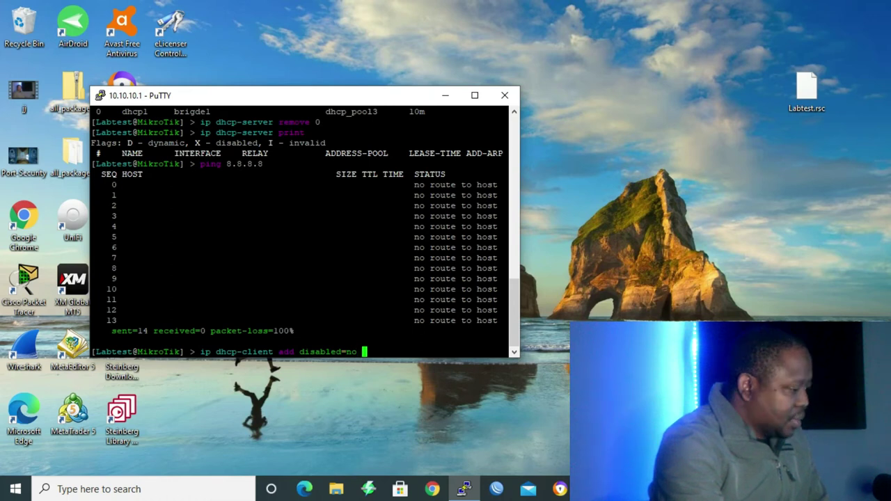
pyautogui.write(' interface=')
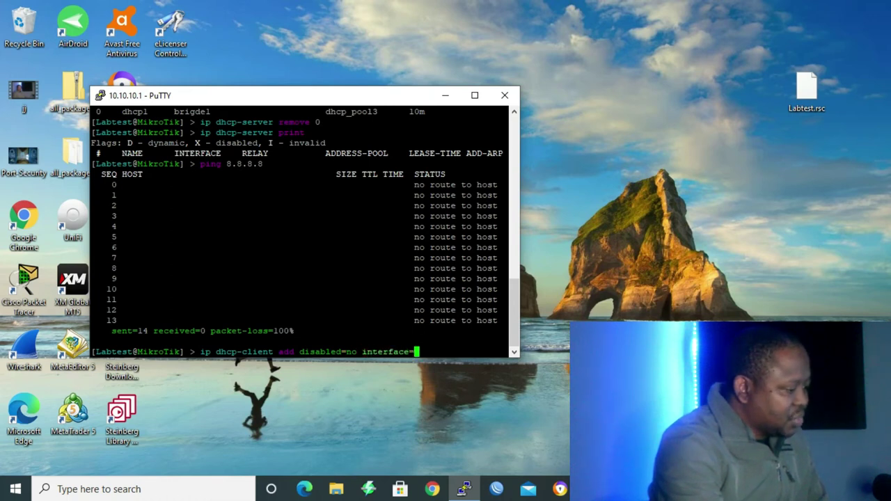
pyautogui.write('ether1')
pyautogui.press('Return')
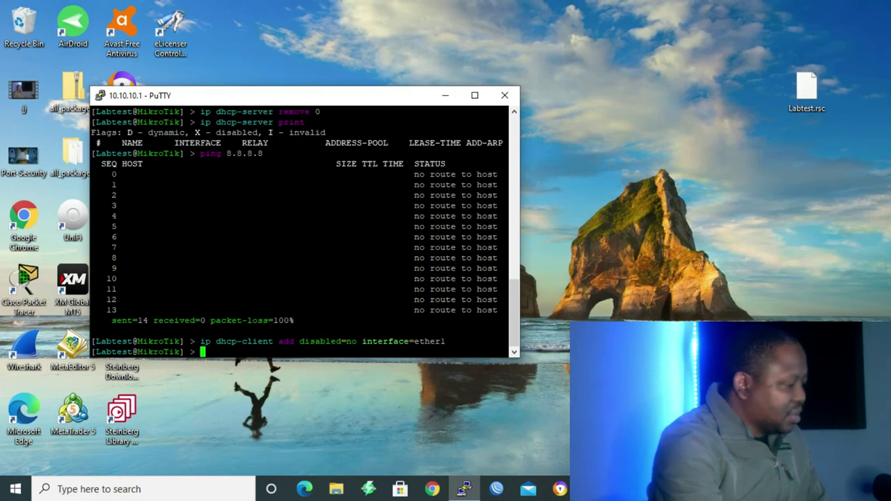
pyautogui.write('i')
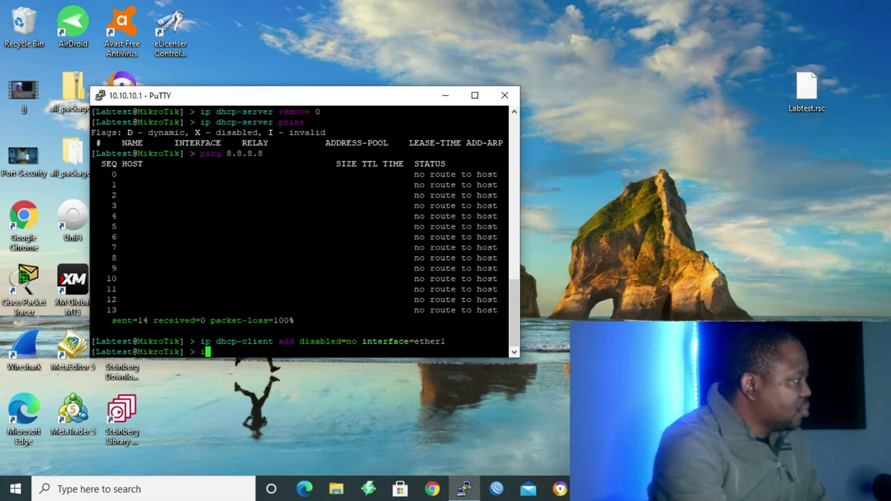
pyautogui.write('p dhcp-')
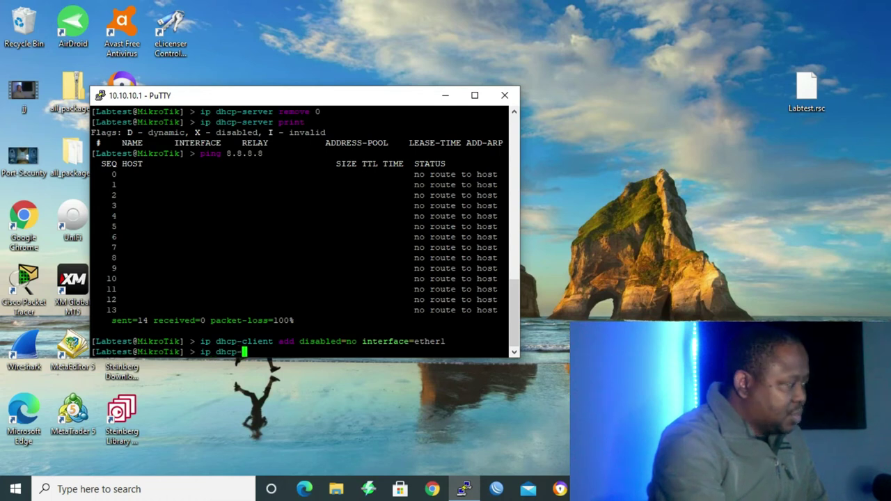
pyautogui.write('client print')
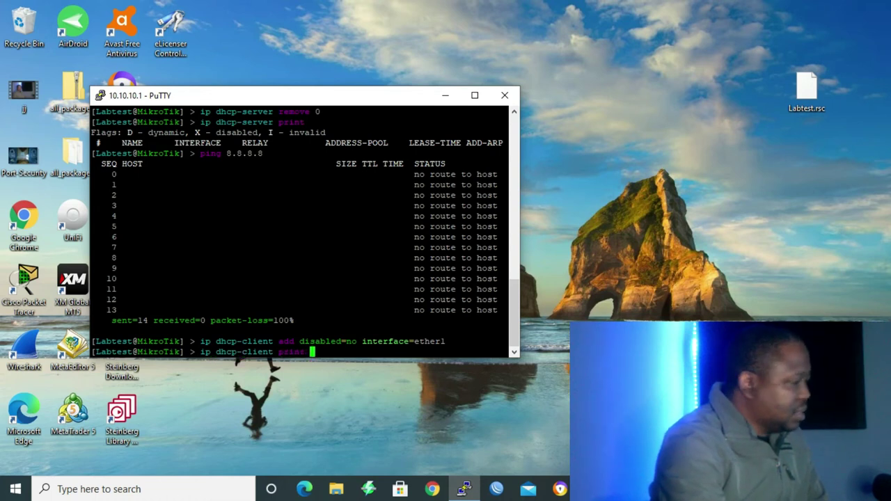
pyautogui.press('Return')
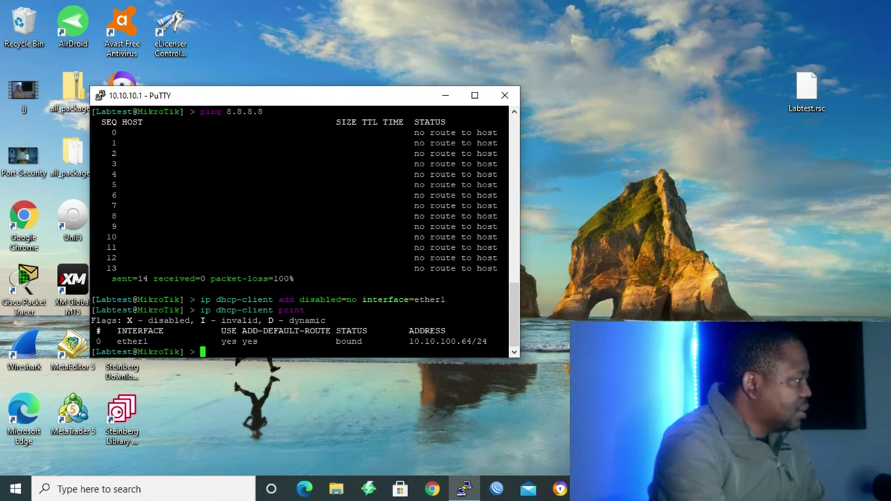
# Re-run the router's ping to 8.8.8.8 and stop it after 10 replies with 0% loss
pyautogui.press('Up')
pyautogui.press('Up')
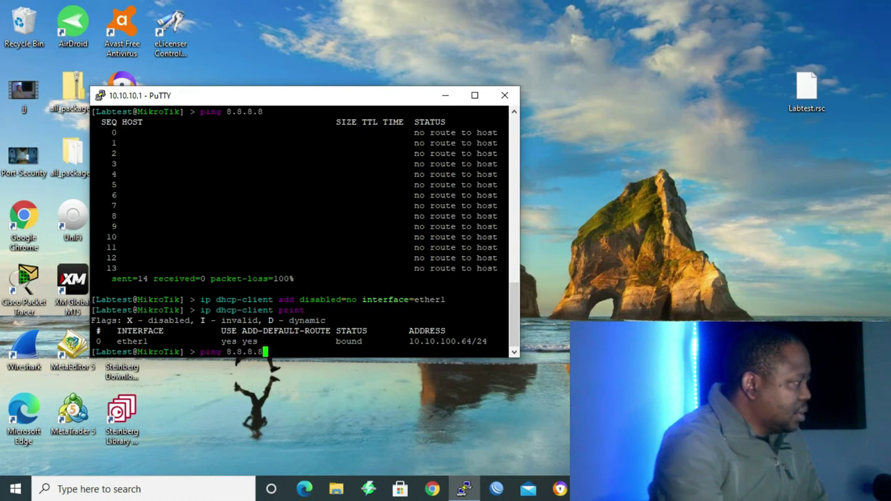
pyautogui.press('Return')
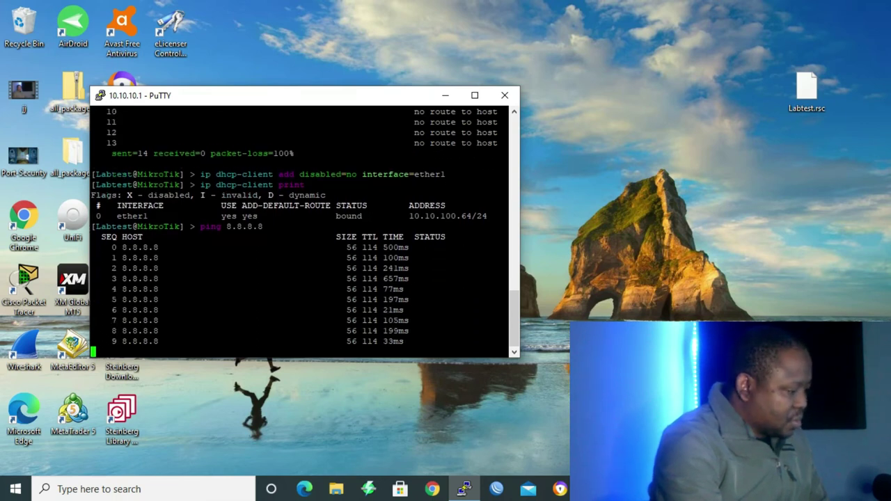
pyautogui.hotkey('ctrl', 'c')
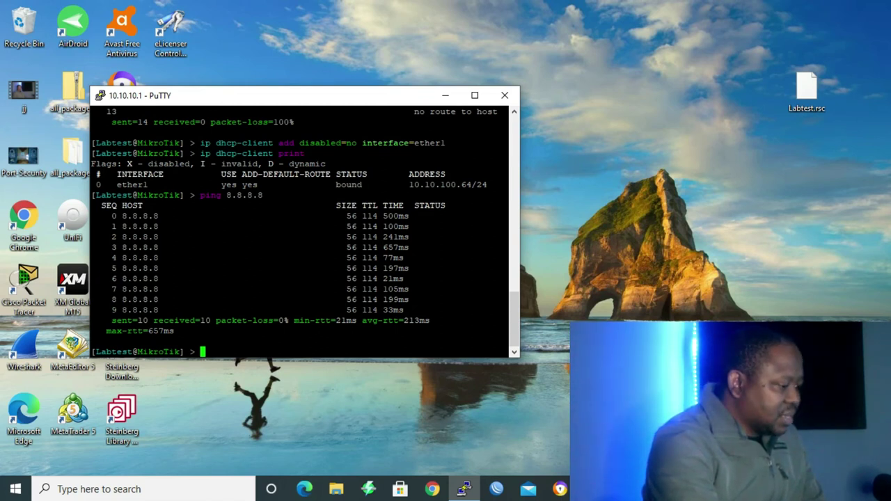
# Add the address pool Labscope with range 10.10.10.10-10.10.10.254
pyautogui.write('ip pool add name=')
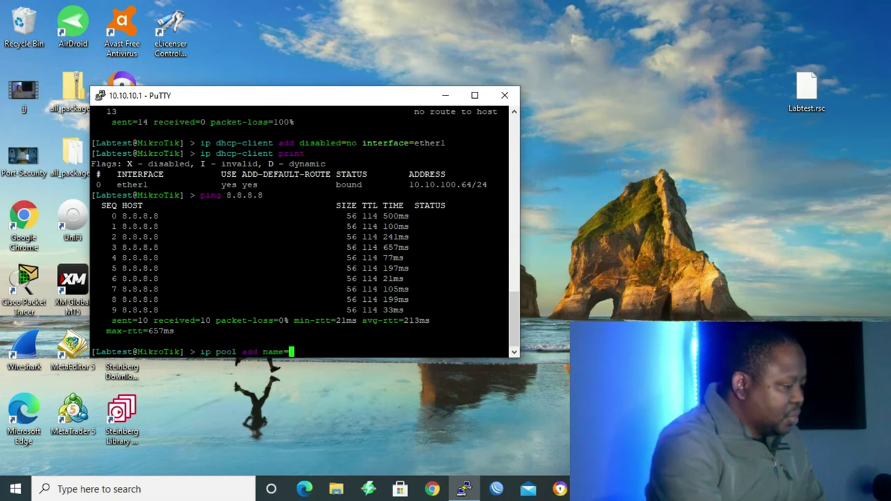
pyautogui.write('Labscope ra')
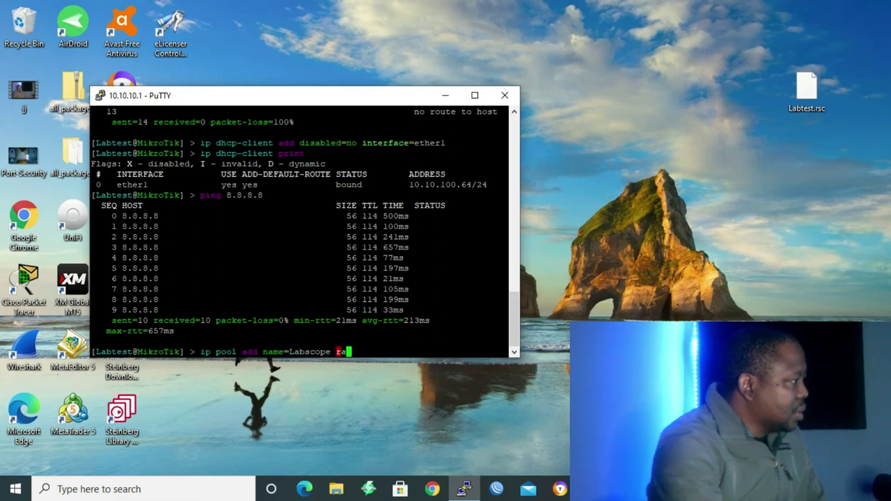
pyautogui.write('nges=10.10.10.10-10.10')
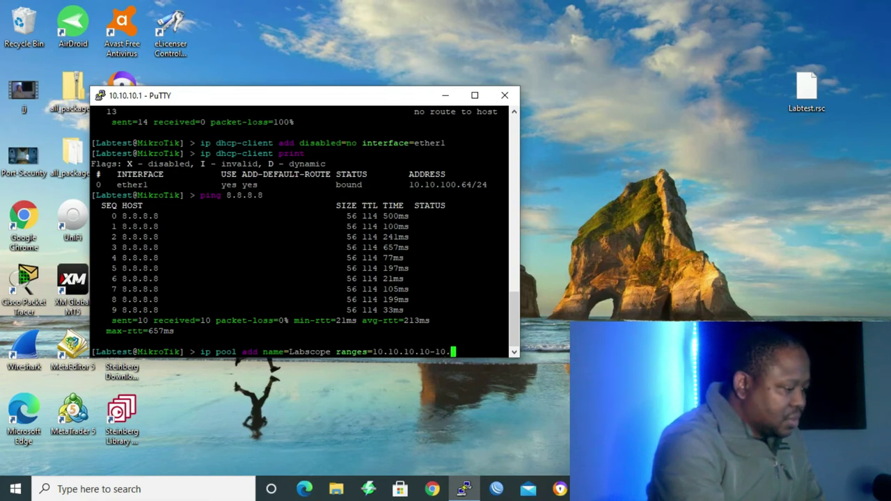
pyautogui.write('.10')
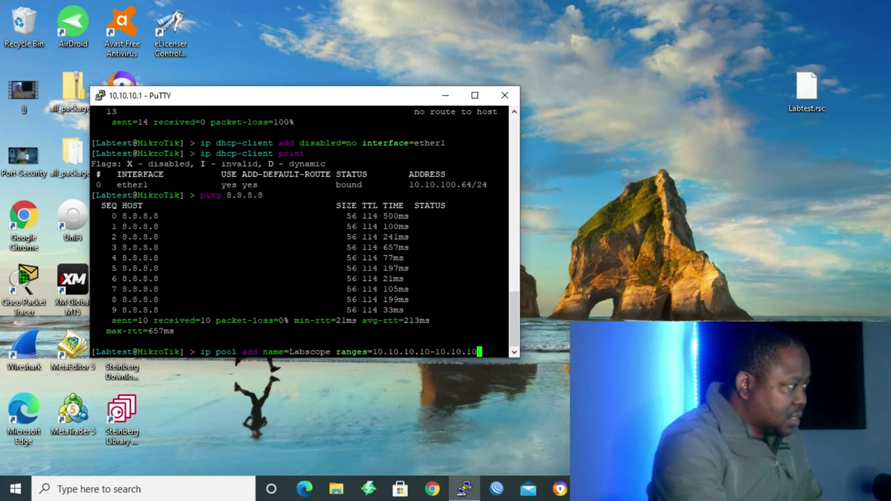
pyautogui.write('.254')
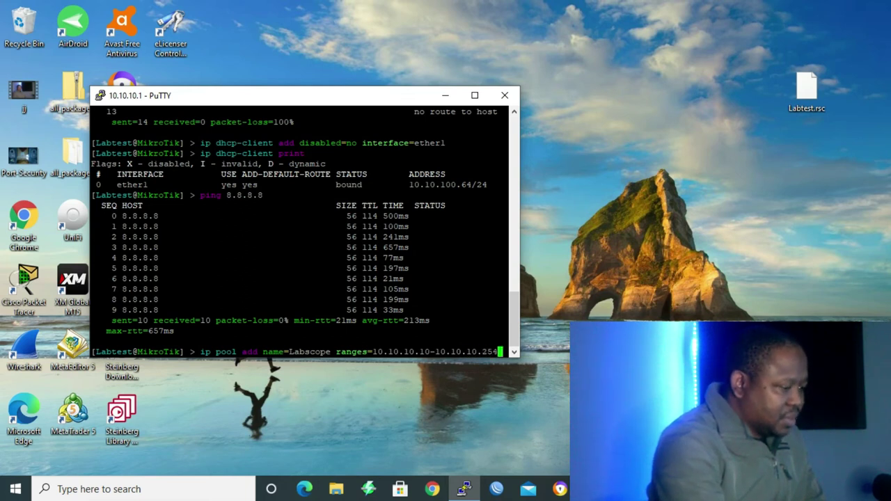
pyautogui.press('Return')
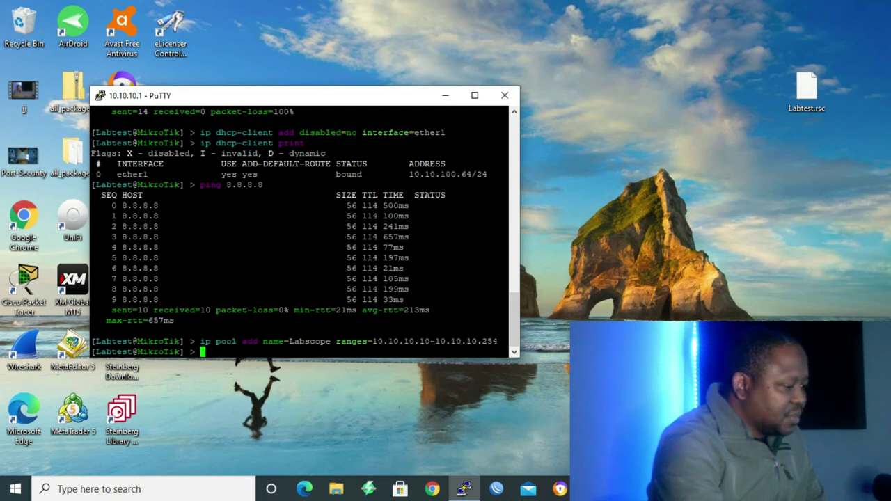
# Type a DHCP server add command using pool Labscope, interface bridge1 and name dhcp1
pyautogui.write('ip')
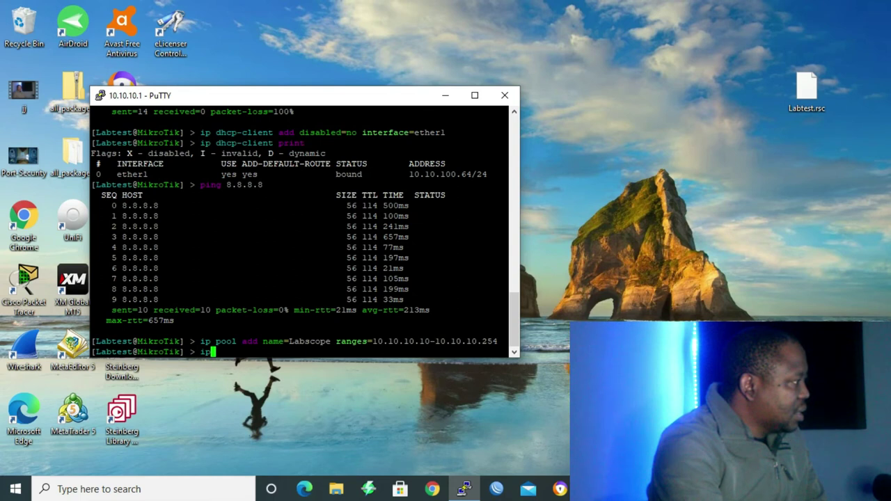
pyautogui.write(' dhc')
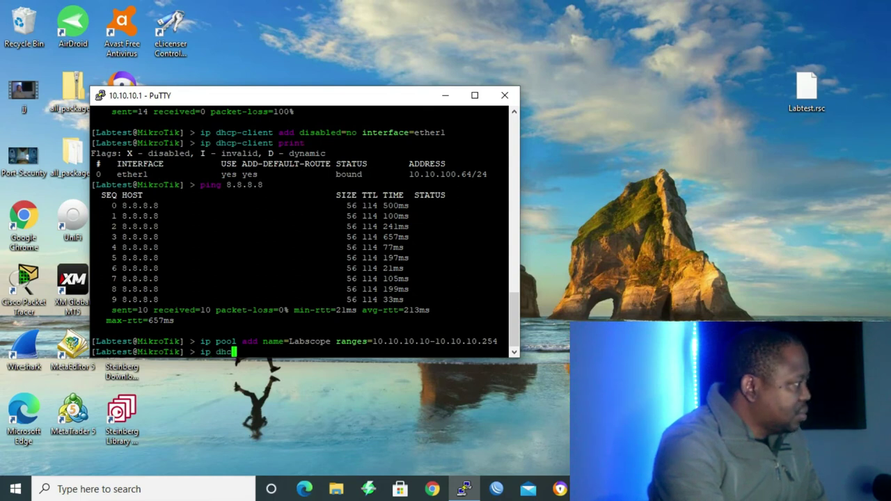
pyautogui.write('p-server add disabled=n')
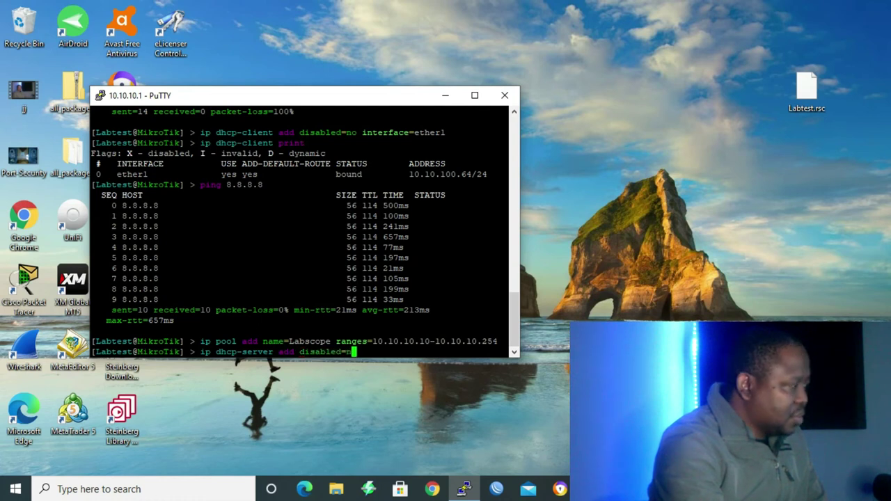
pyautogui.write('o address-pool=Lab')
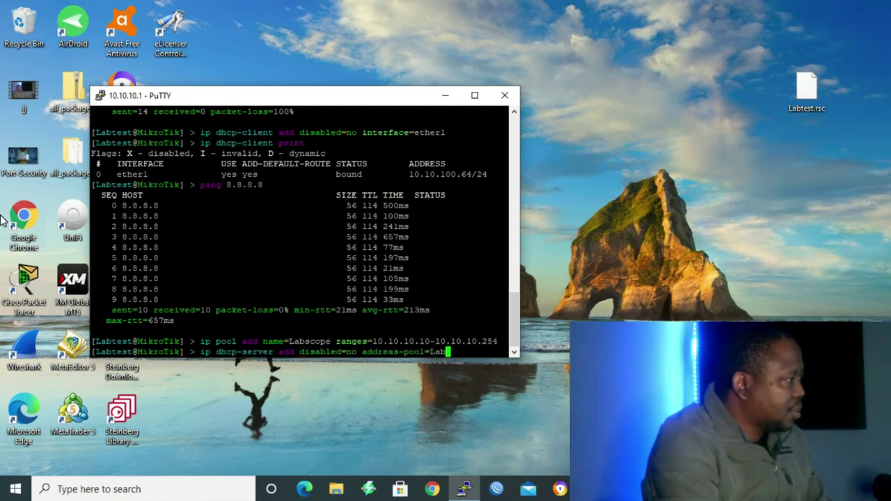
pyautogui.write('scope interface=')
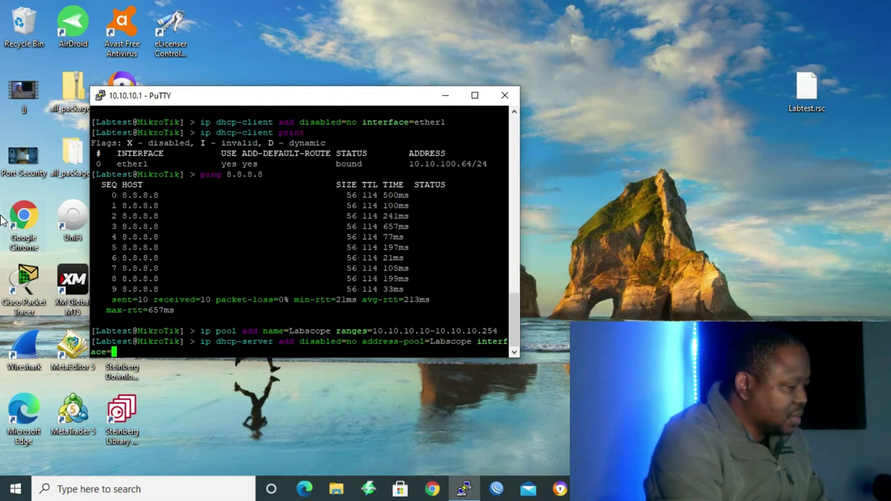
pyautogui.write('bridge1 name=')
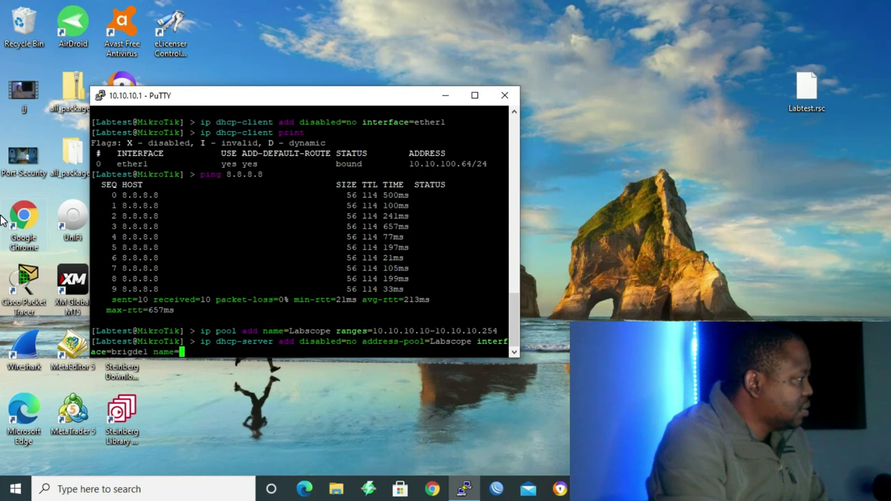
pyautogui.write('dhcp')
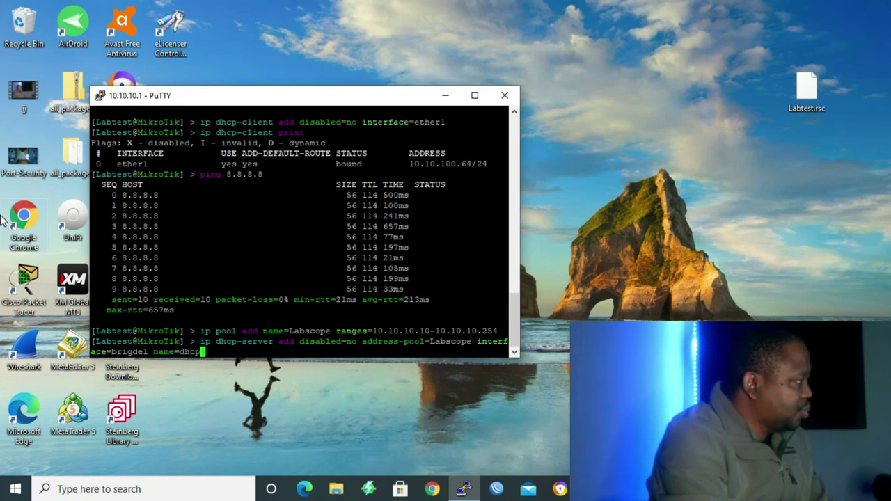
pyautogui.write('1')
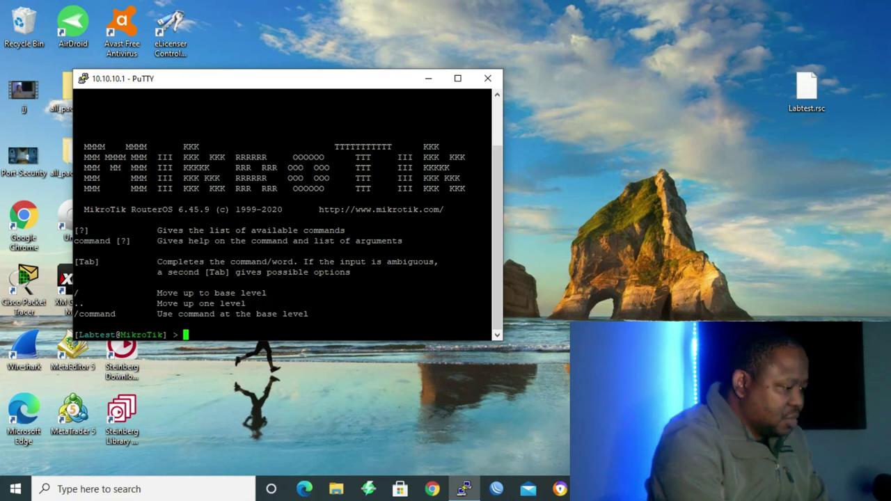
# Add DHCP network 10.10.10.0/24 with gateway 10.10.10.1; it is rejected as already existing
pyautogui.write('ip ')
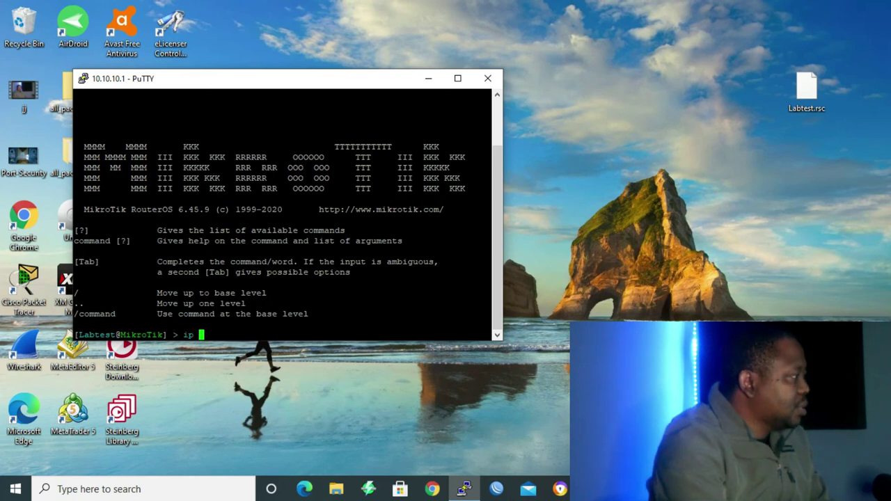
pyautogui.write('dhcp-server ')
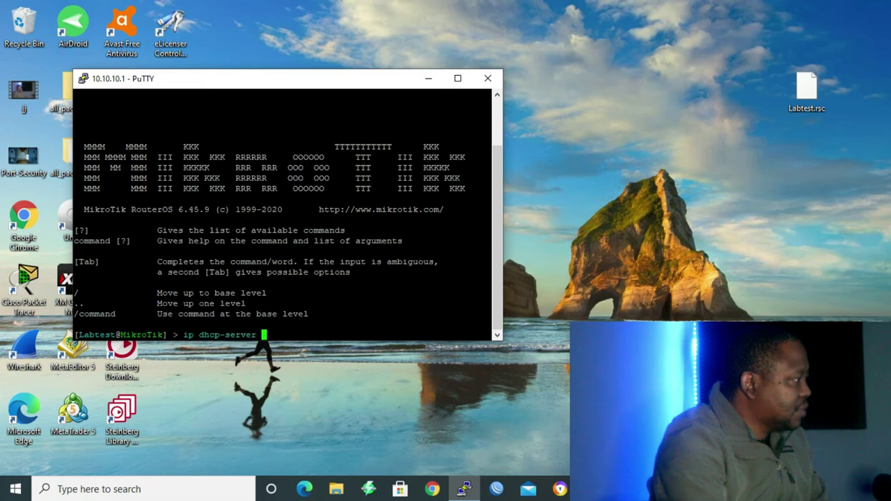
pyautogui.write('network add')
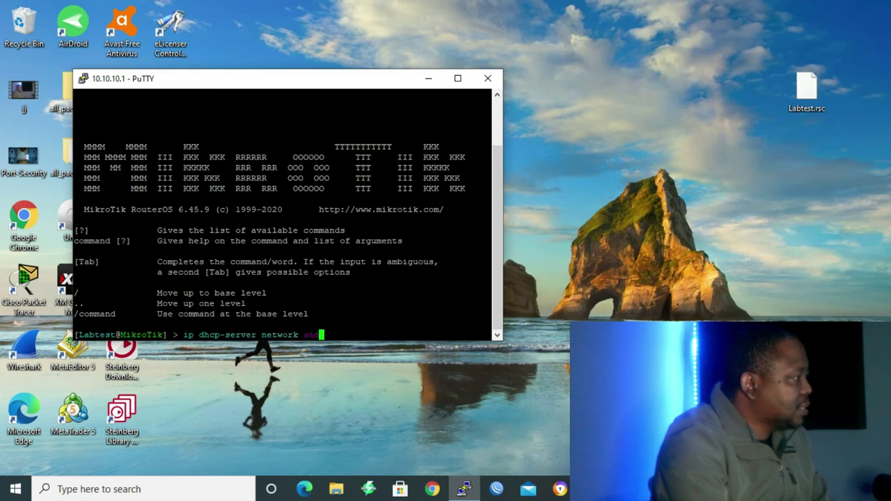
pyautogui.write(' address=10')
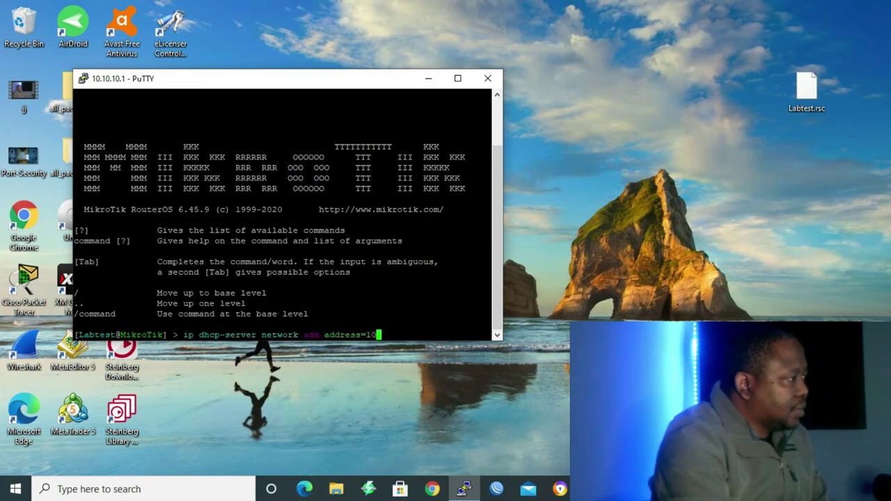
pyautogui.write('.10.10.0/24')
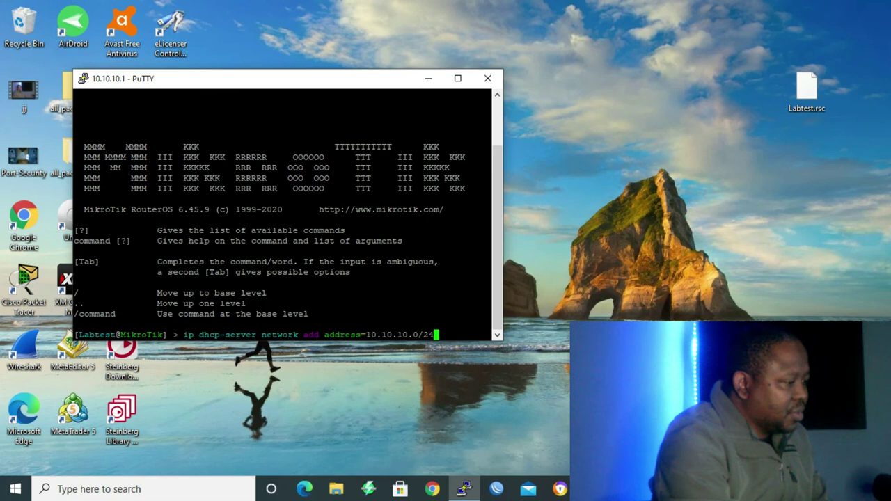
pyautogui.write(' gateway=10.10.10.1')
pyautogui.press('Return')
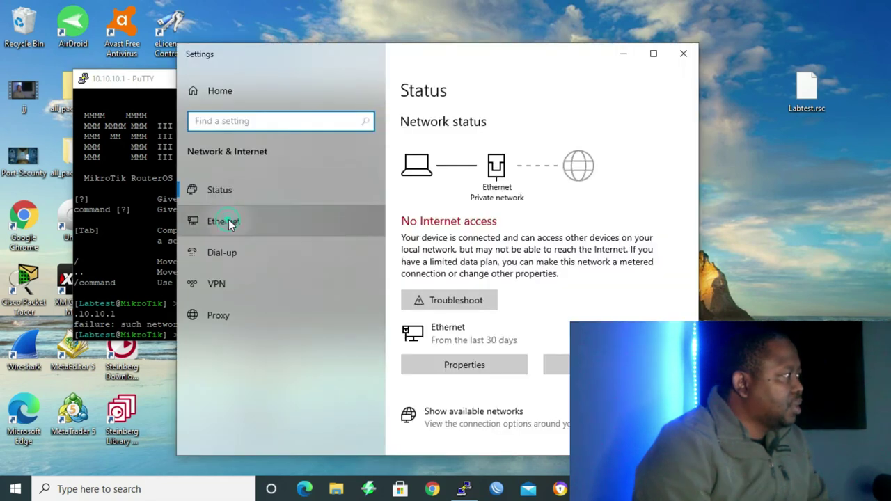
# Keep the Ethernet adapter's IPv4 set to obtain IP and DNS automatically, then close its dialogs
pyautogui.click(224, 221)
pyautogui.click(465, 217)
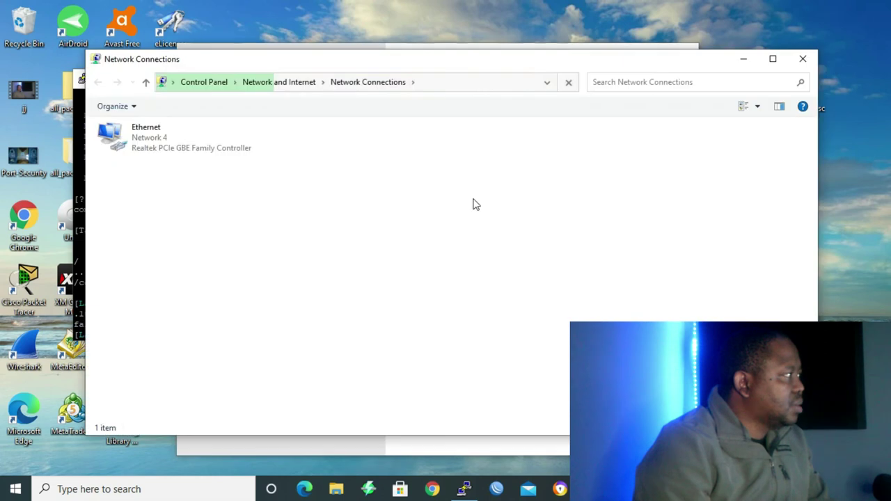
pyautogui.doubleClick(139, 142)
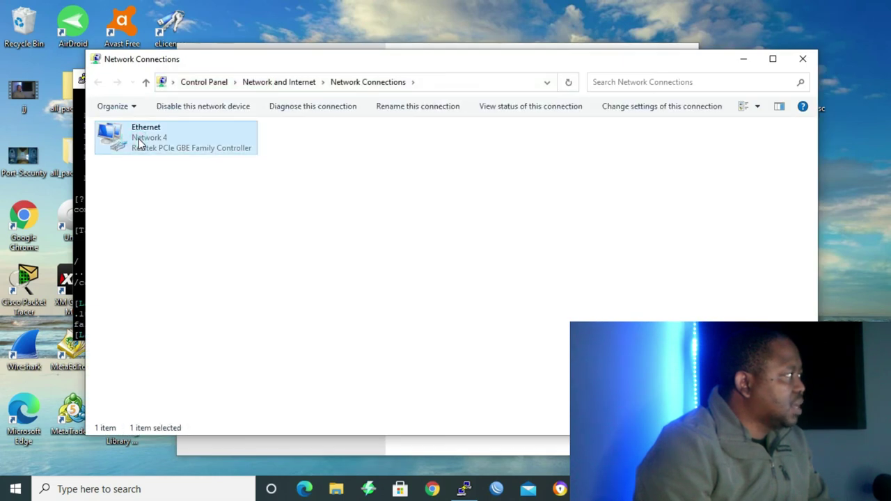
pyautogui.click(360, 354)
pyautogui.doubleClick(422, 268)
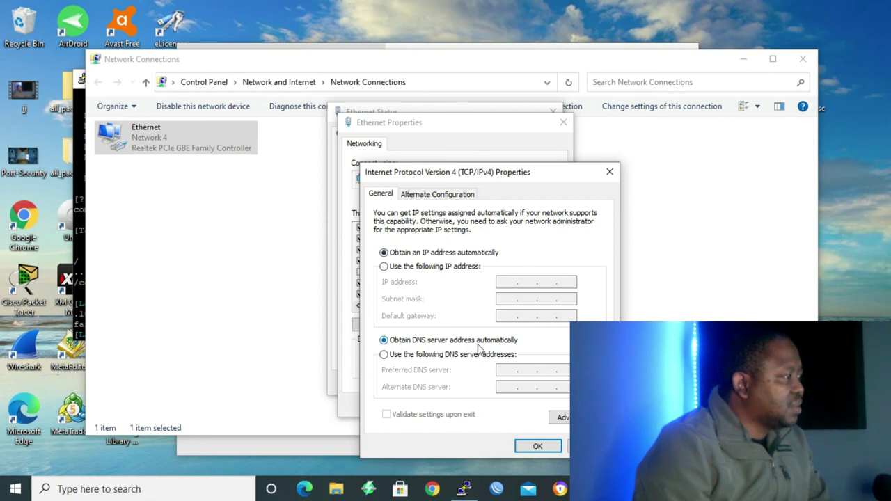
pyautogui.click(538, 446)
pyautogui.click(489, 404)
pyautogui.click(229, 490)
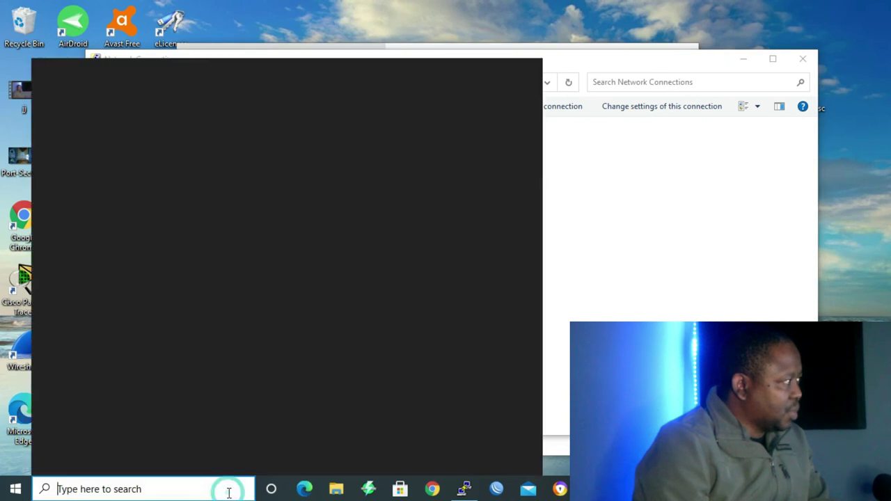
# In Command Prompt, check ipconfig shows 10.10.10.252 with gateway 10.10.10.1, then ping 8.8.8.8
pyautogui.write('cmd')
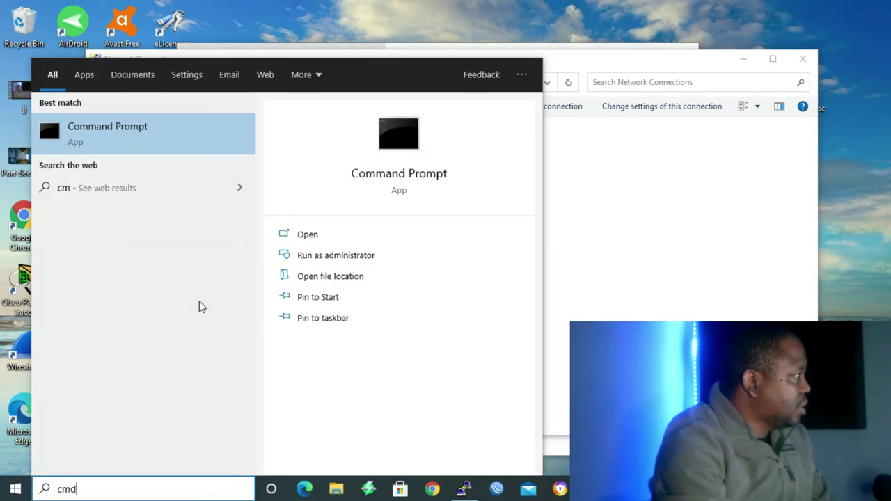
pyautogui.press('Return')
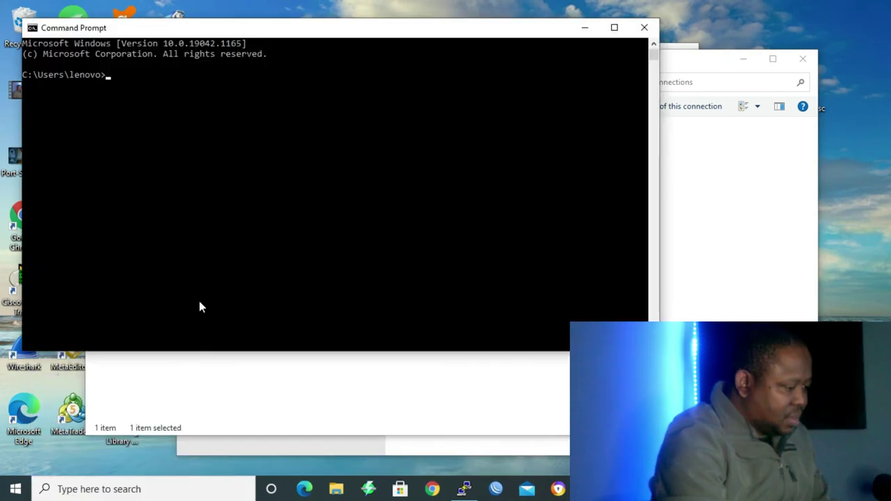
pyautogui.write('ipconfig')
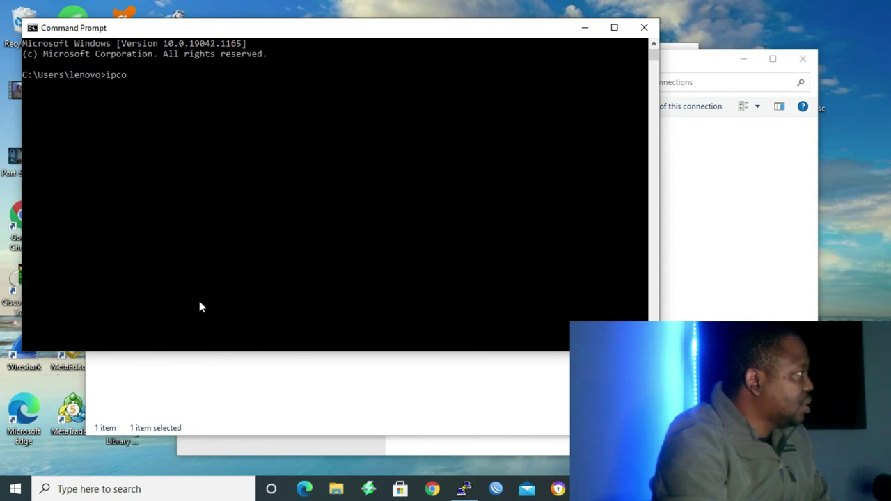
pyautogui.press('Return')
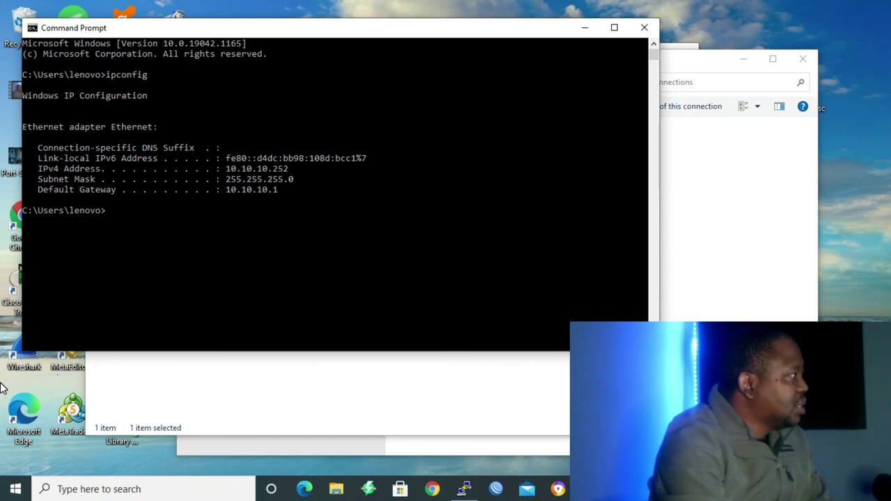
pyautogui.write('ping')
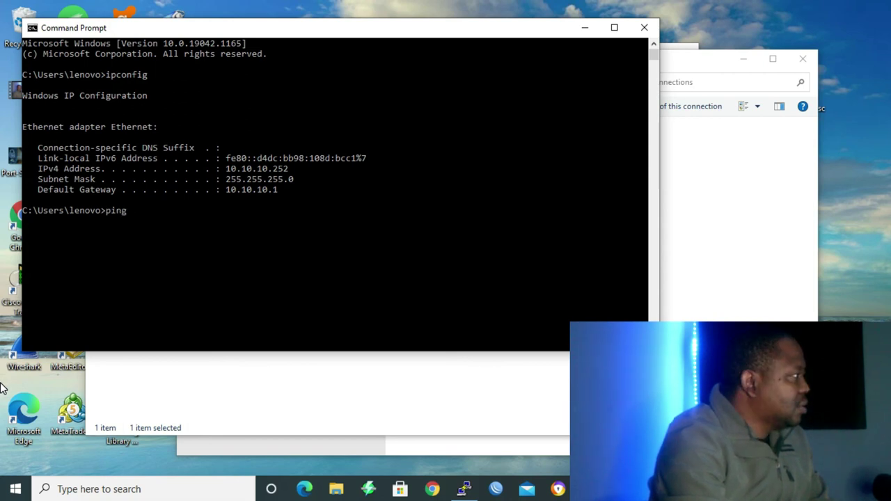
pyautogui.write(' 8.')
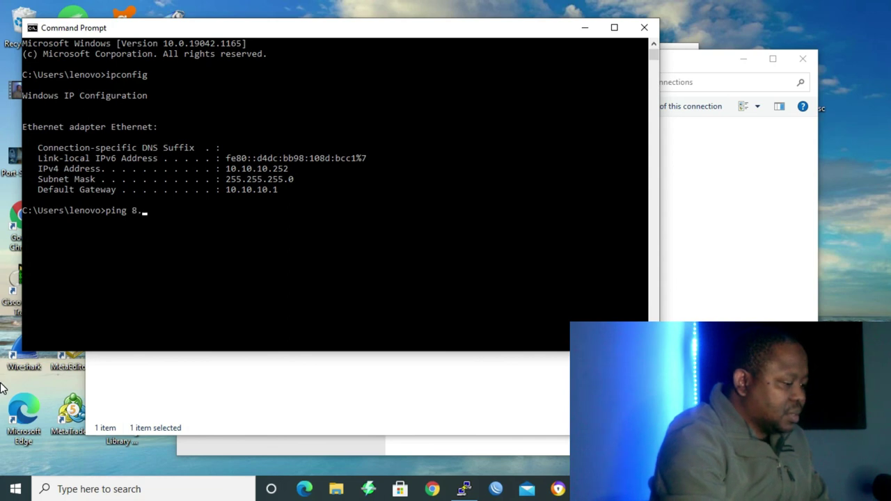
pyautogui.write('8.8.8')
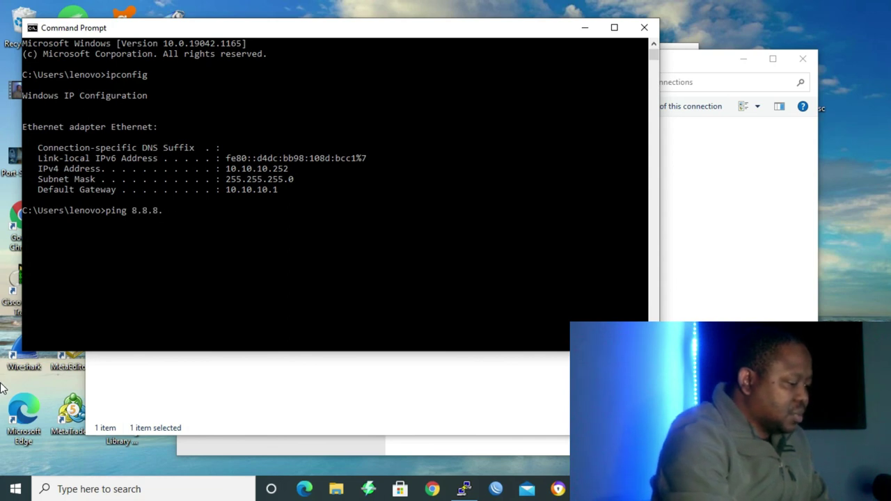
pyautogui.press('Return')
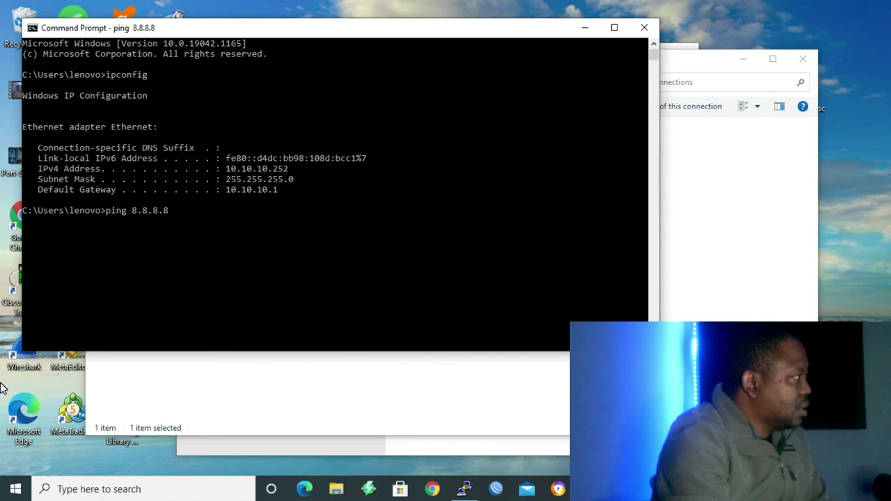